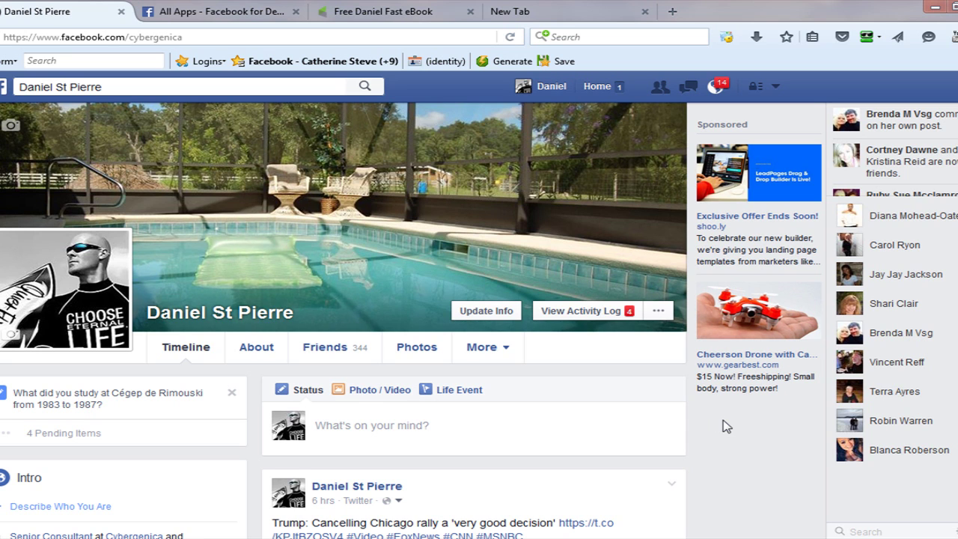
Copy the hosted Web Form URL of the Free Daniel Fast eBook form, then return to All Apps.
scroll(343, 321, "down", 8)
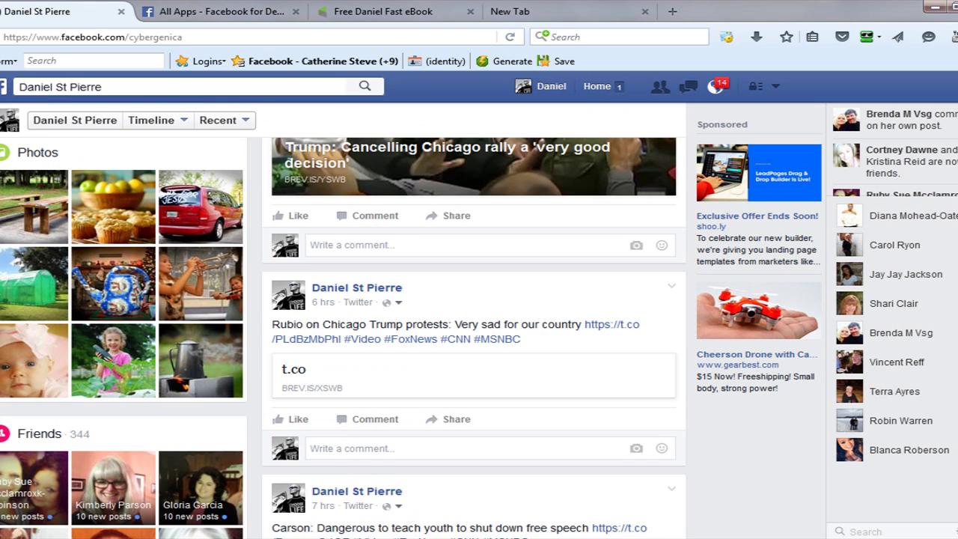
scroll(352, 322, "down", 2)
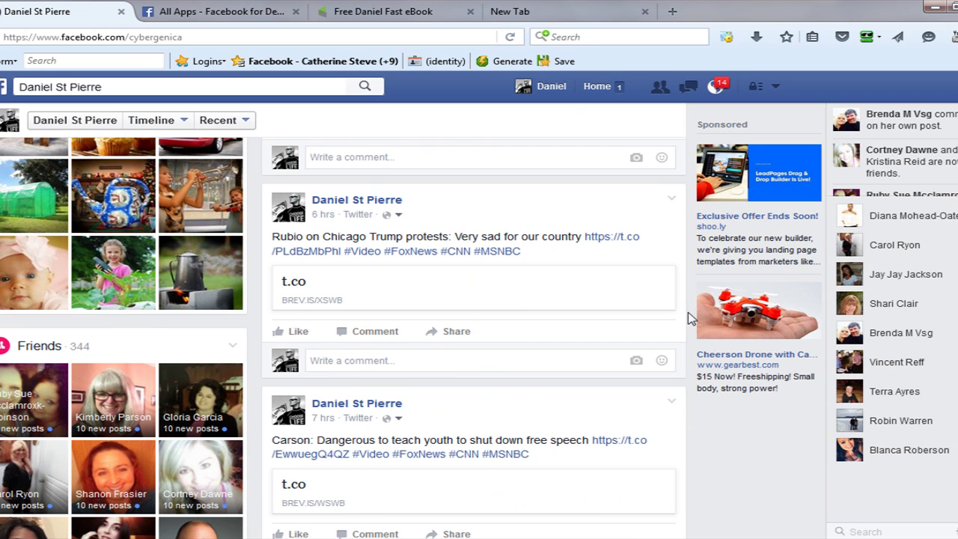
scroll(690, 318, "up", 5)
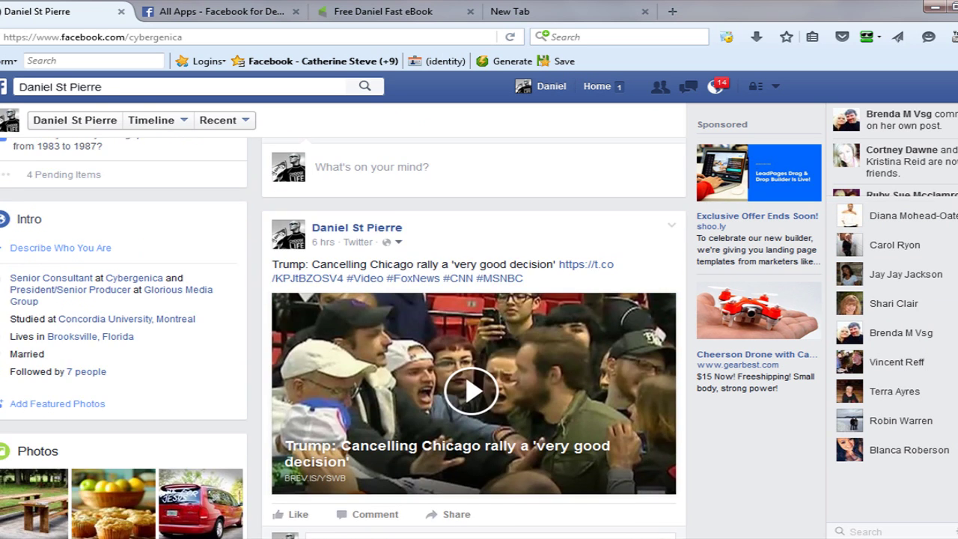
scroll(474, 337, "up", 3)
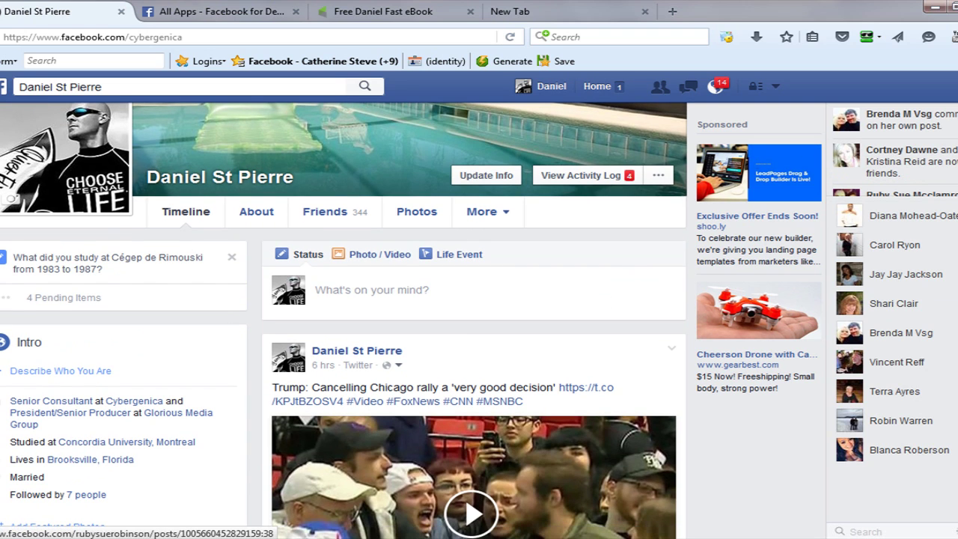
scroll(573, 366, "up", 2)
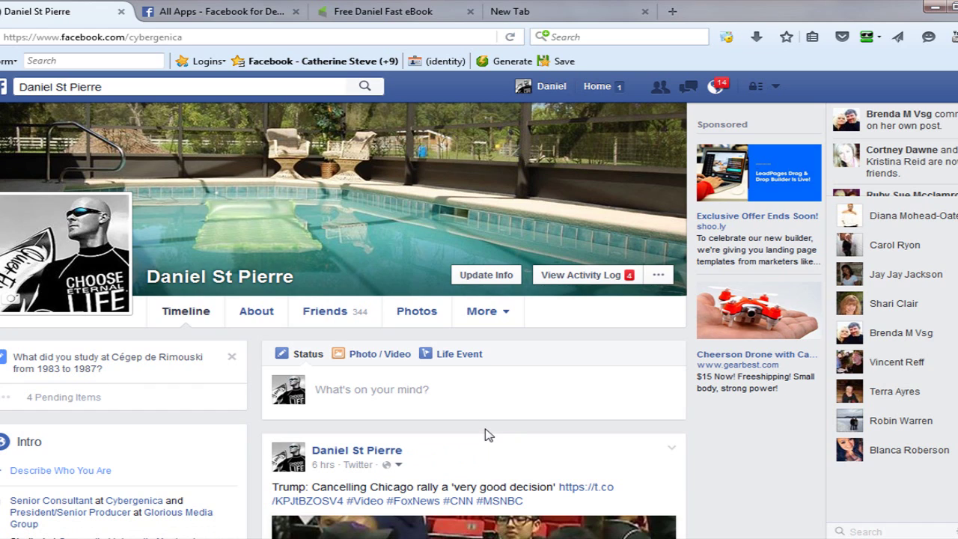
left_click(368, 11)
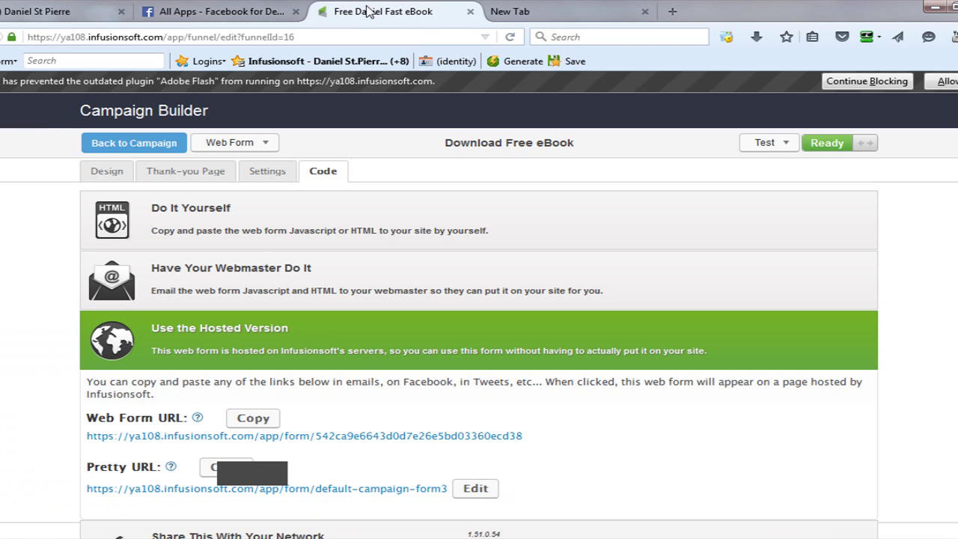
right_click(388, 439)
left_click(434, 383)
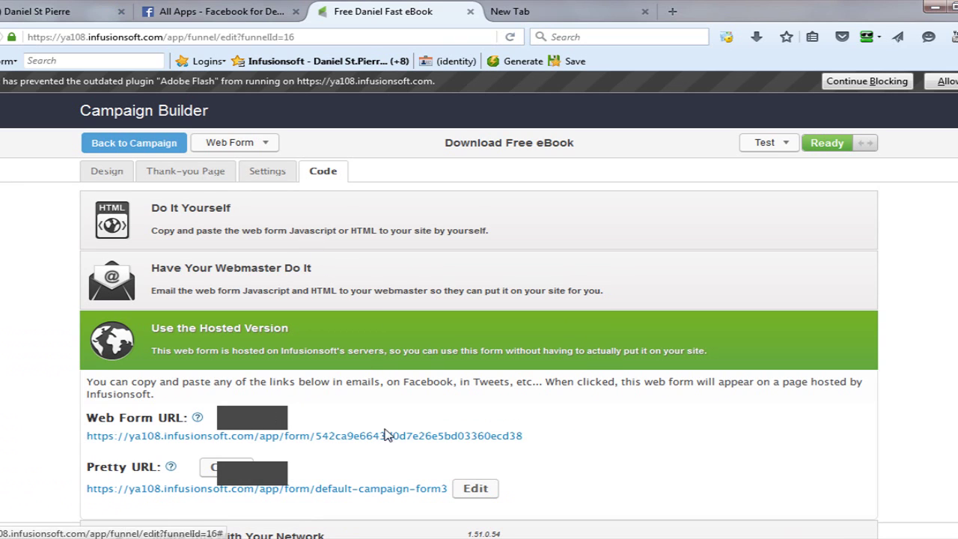
left_click_drag(535, 440, 91, 440)
key("ctrl+c")
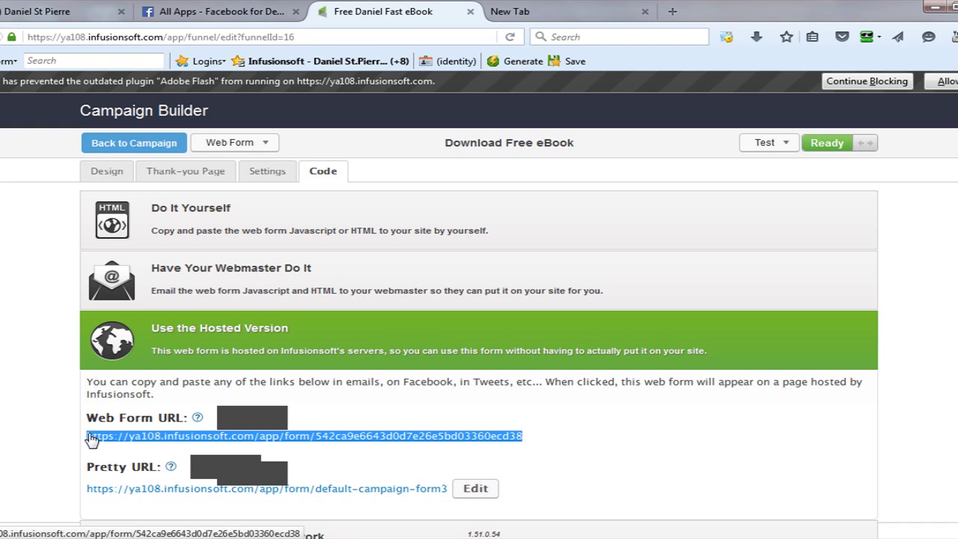
left_click(84, 443)
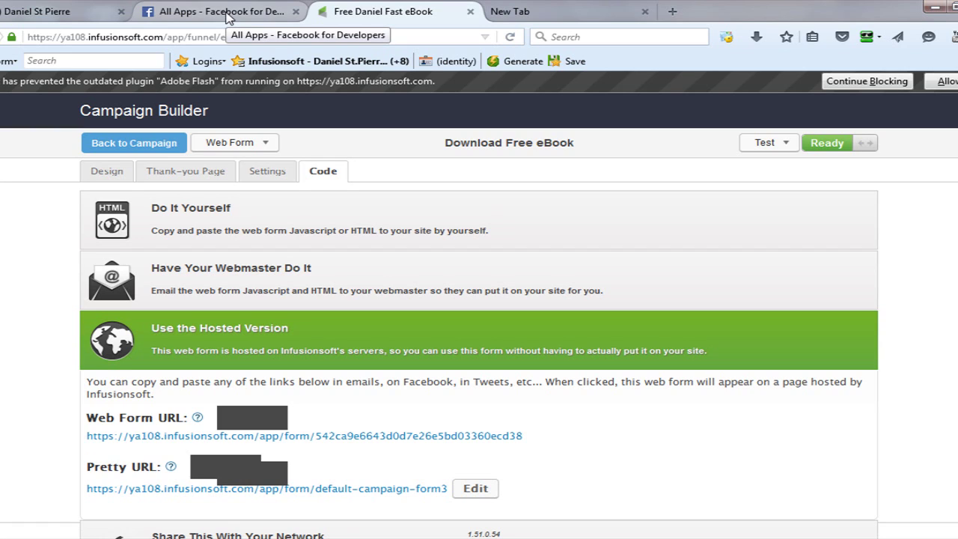
left_click(227, 16)
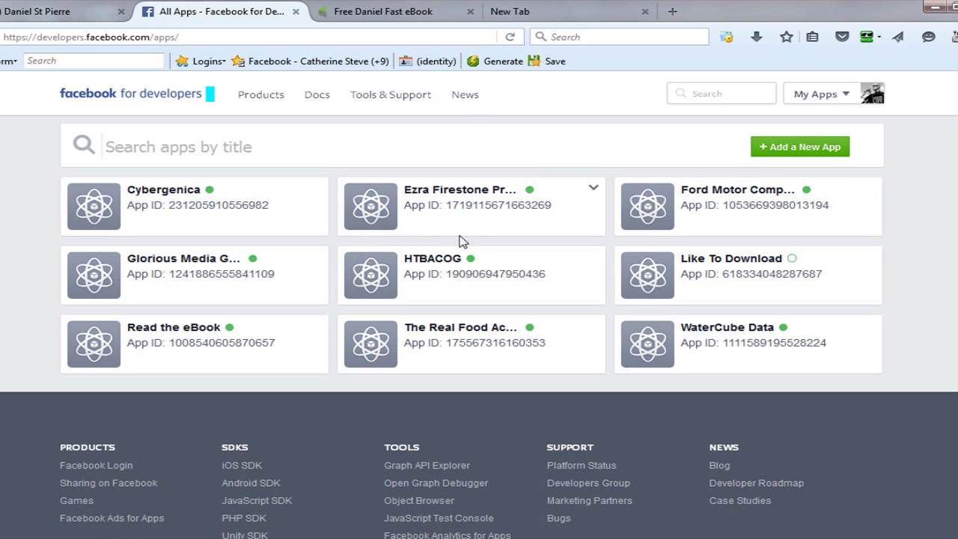
Add a new app using basic setup to reach the blank Create a New App ID form.
left_click(799, 147)
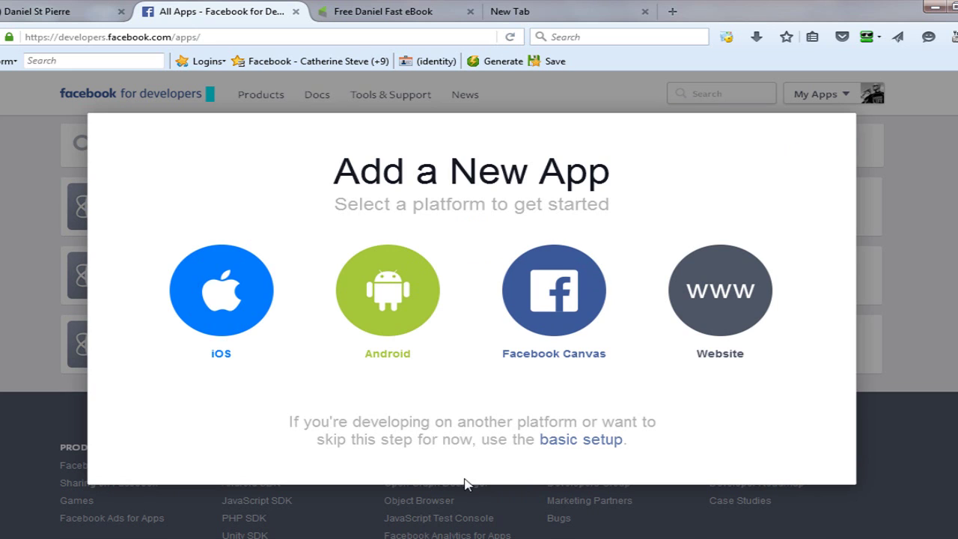
left_click(556, 441)
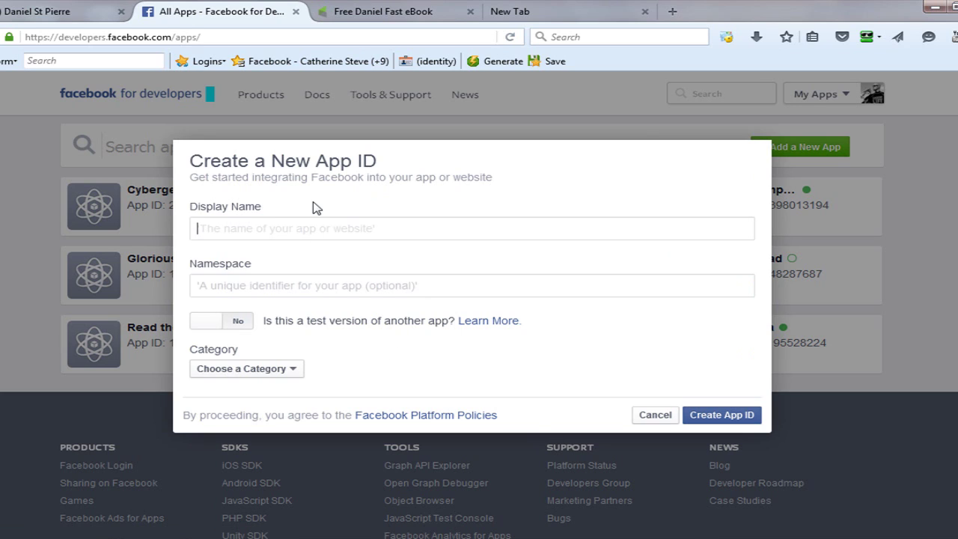
Create an app ID named 'The Daniel Fast eBook' in the Books category.
left_click(309, 228)
type("The Daniel Fas")
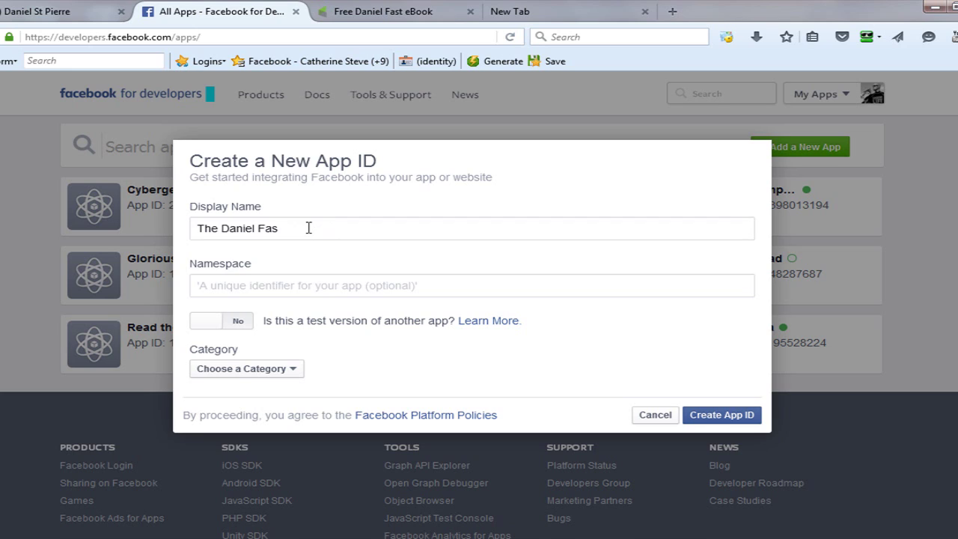
type("t eBook")
left_click(296, 374)
left_click(253, 190)
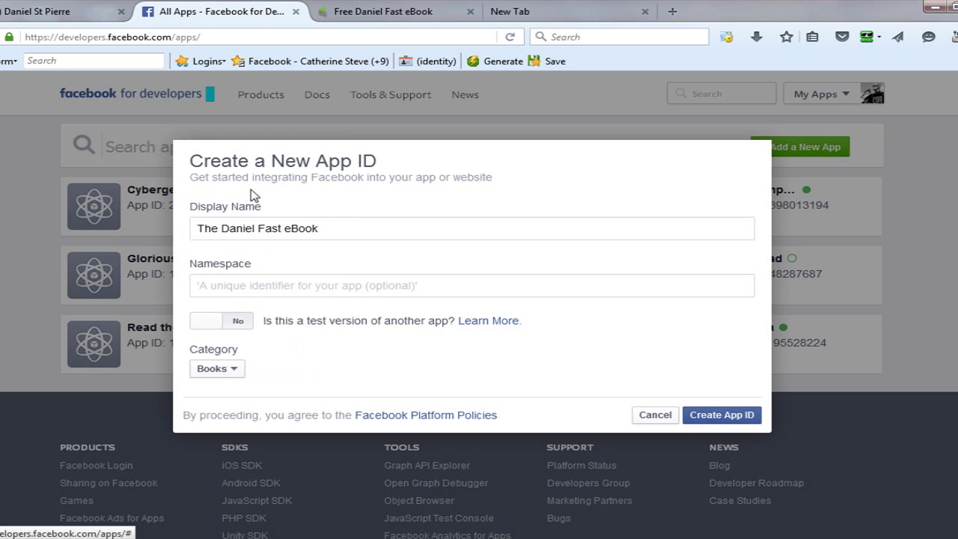
left_click(723, 415)
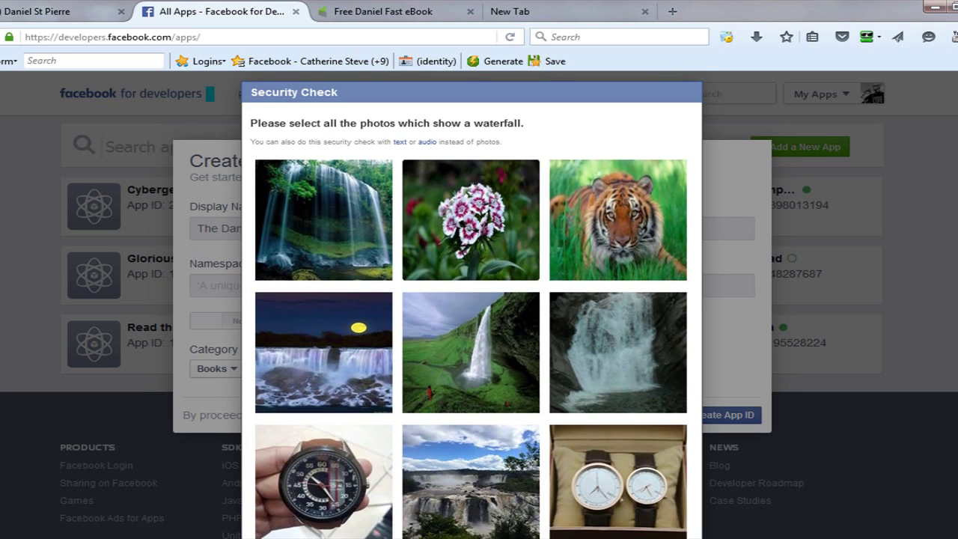
Select the five waterfall photos in the security check and submit it.
left_click(329, 225)
left_click(323, 352)
left_click(488, 376)
left_click(608, 370)
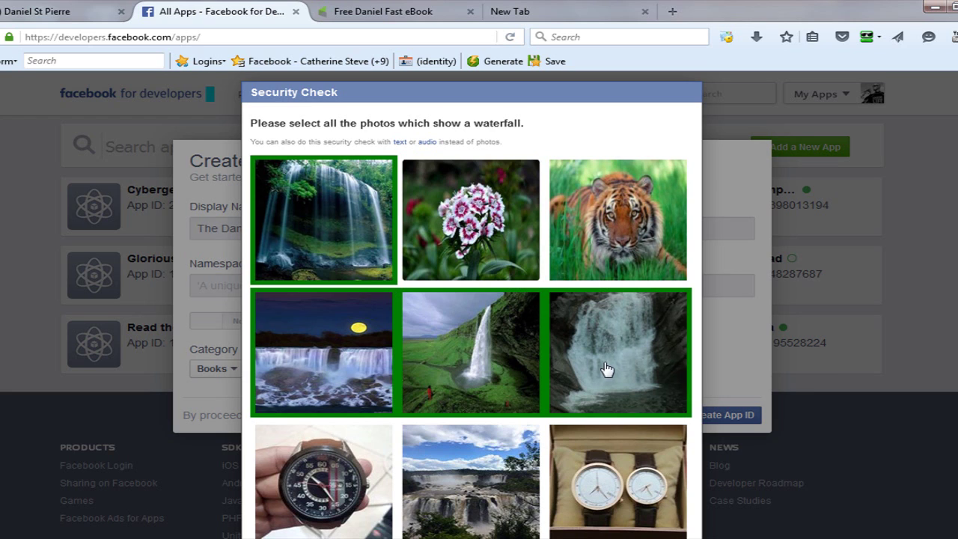
left_click(487, 492)
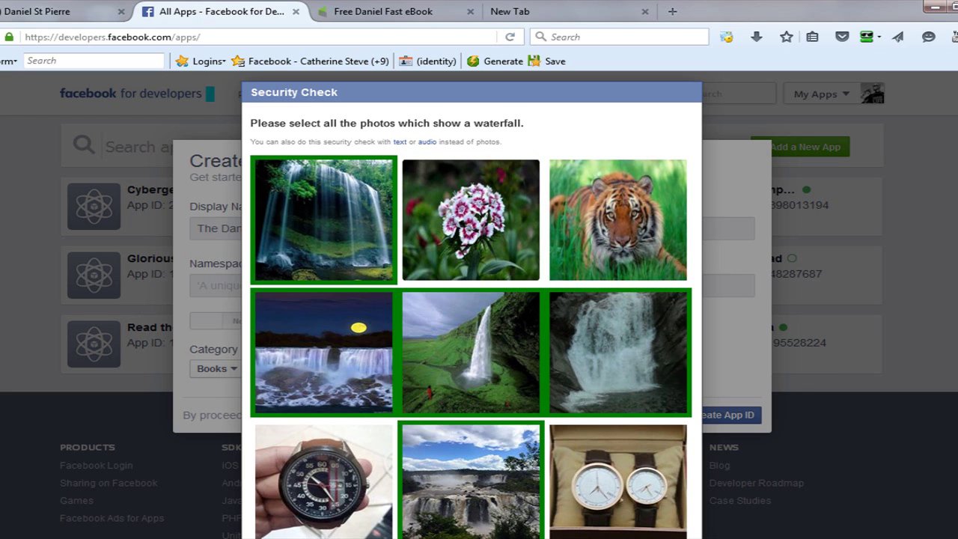
scroll(674, 509, "down", 3)
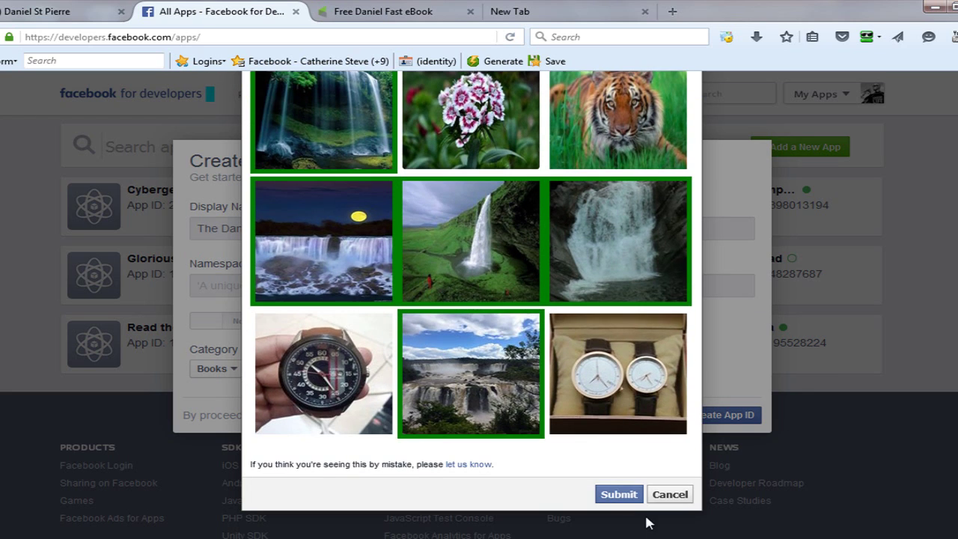
left_click(633, 496)
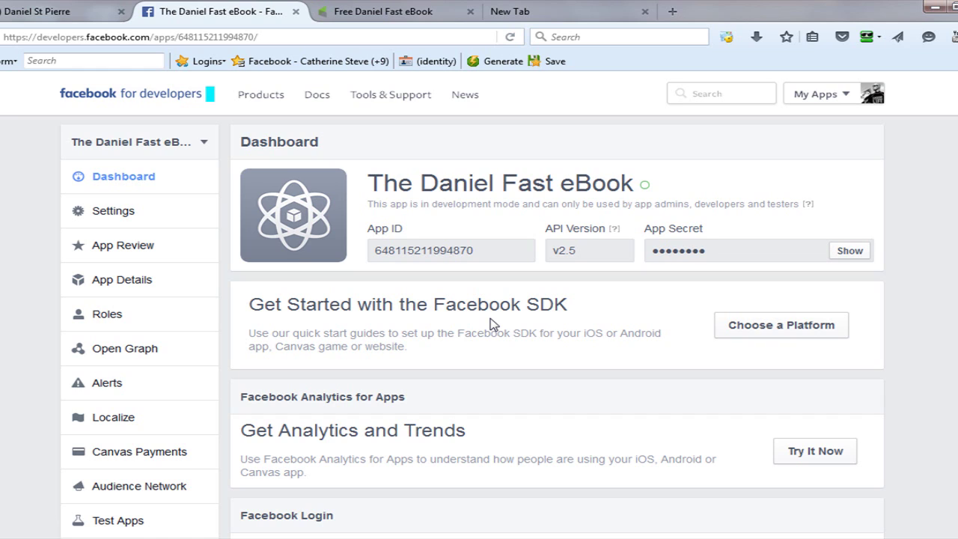
Save a contact e-mail address in the app's Basic settings and bring up Add Platform.
left_click(117, 216)
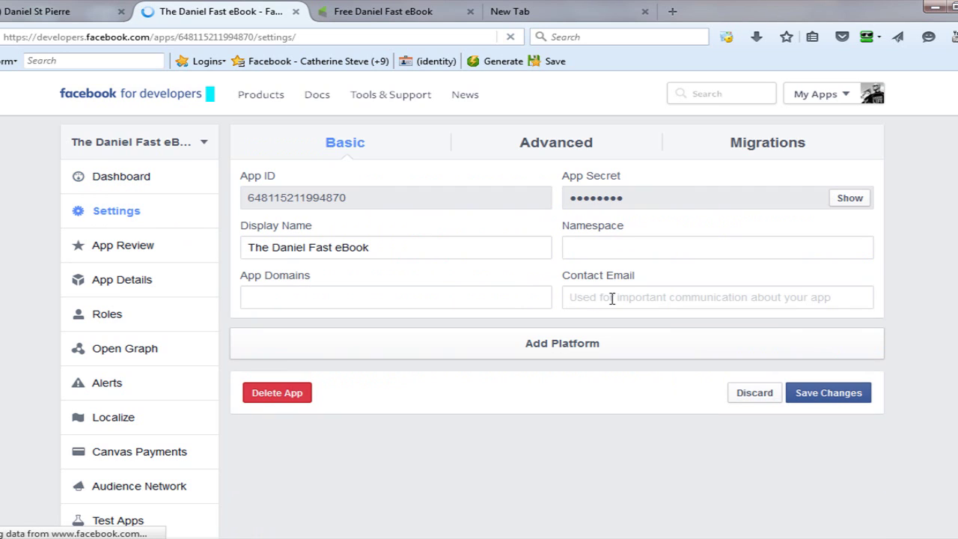
left_click(612, 298)
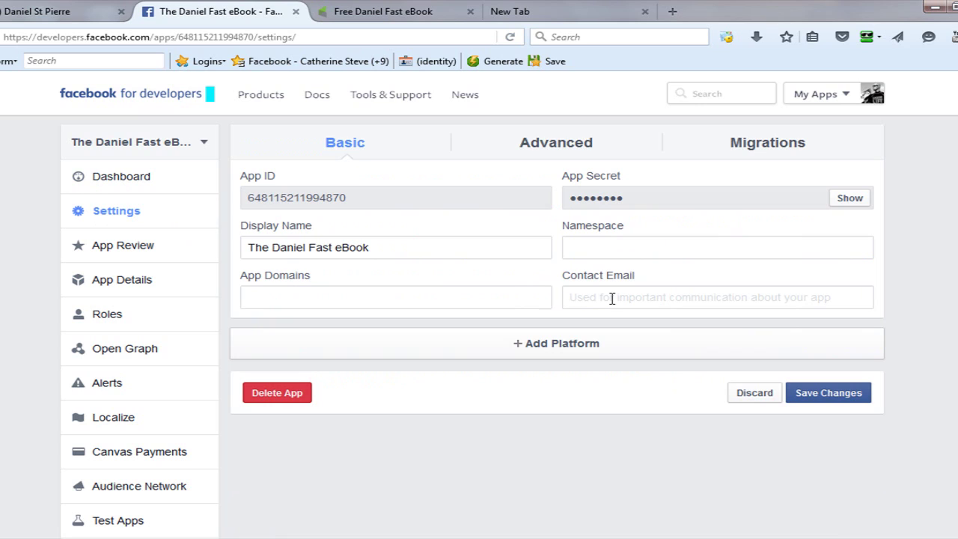
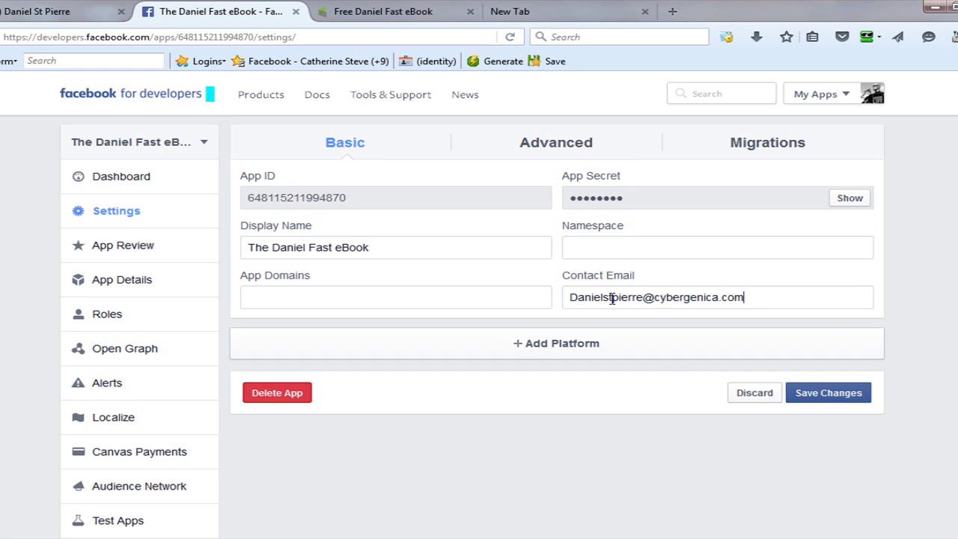
left_click(821, 397)
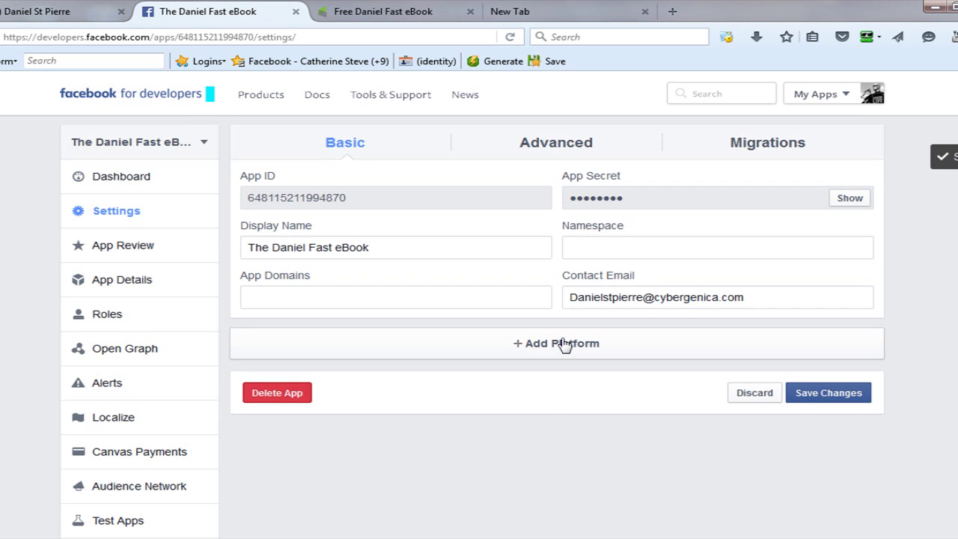
left_click(562, 346)
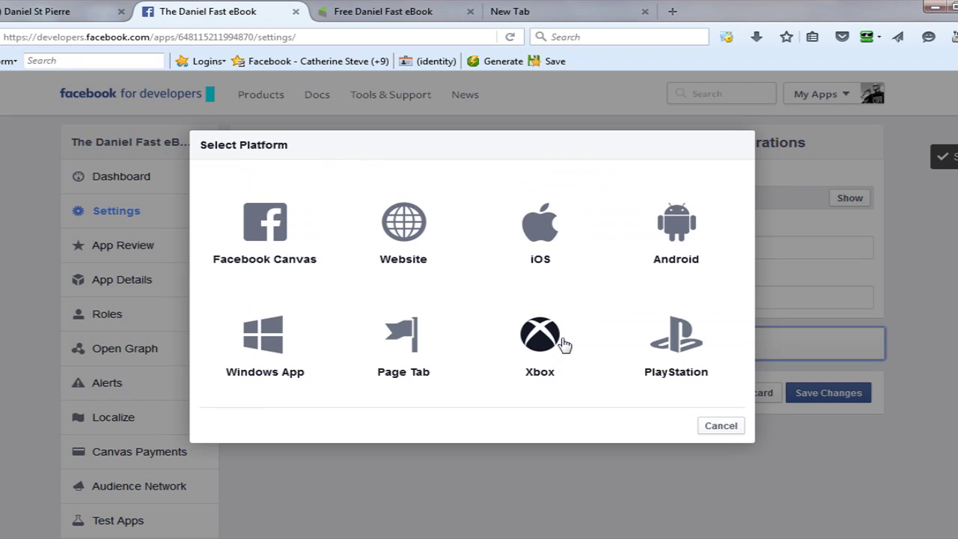
Add a Page Tab named 'Free Fasting eBook' using the pasted Infusionsoft form URL, and begin its image upload.
left_click(408, 372)
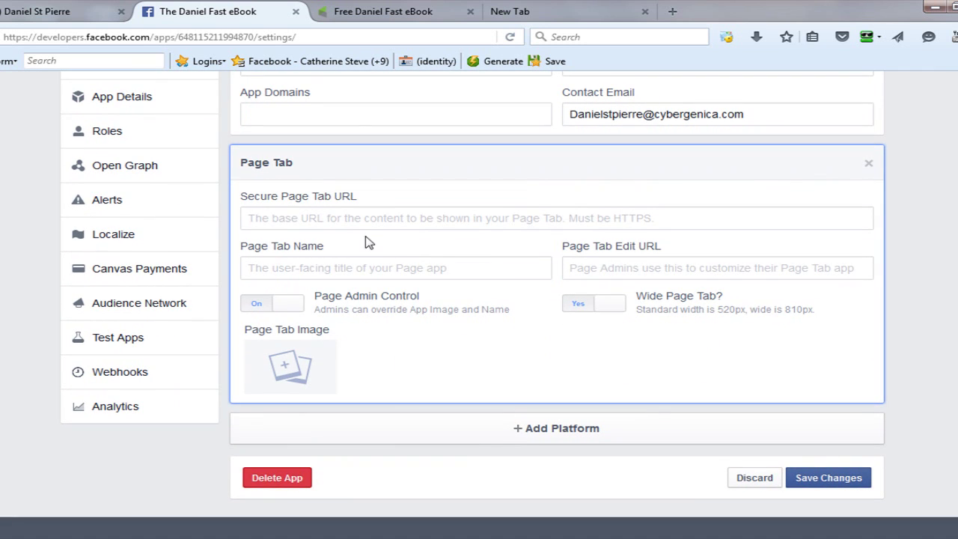
left_click(371, 225)
key("ctrl+v")
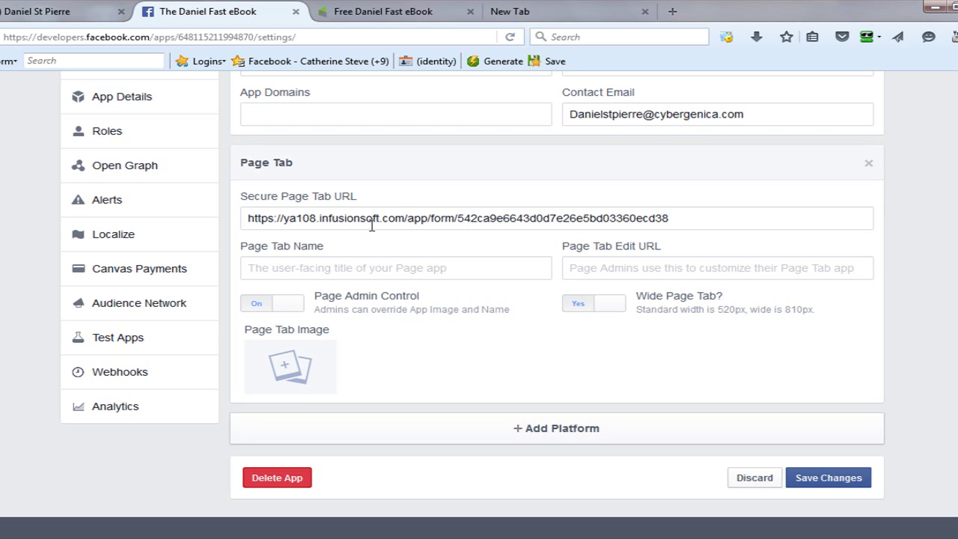
left_click(348, 267)
type("Free")
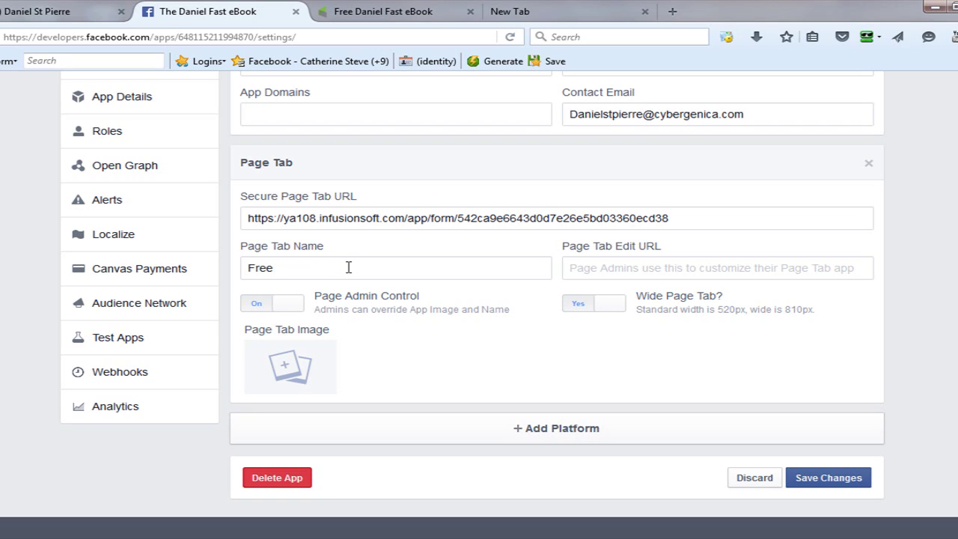
type("ting eBook")
mouse_move(310, 375)
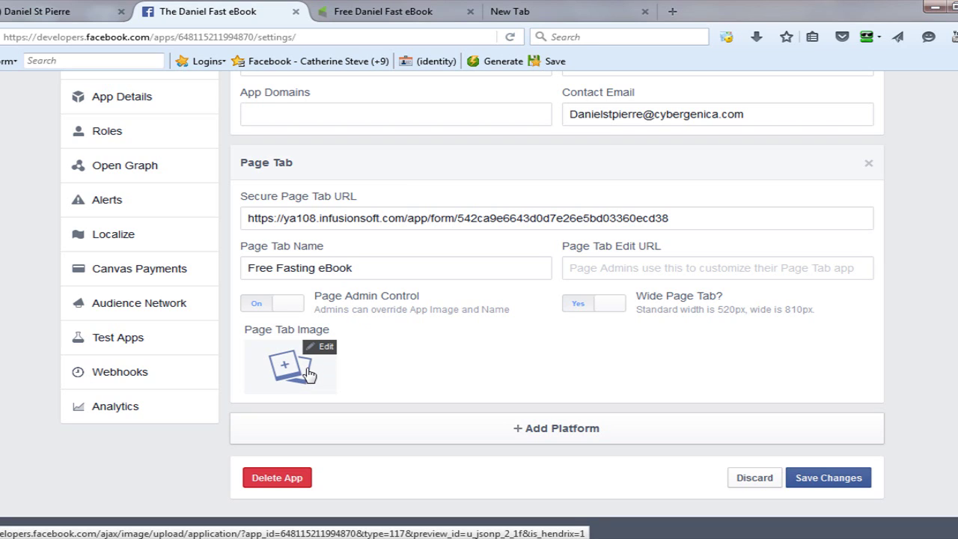
left_click(309, 375)
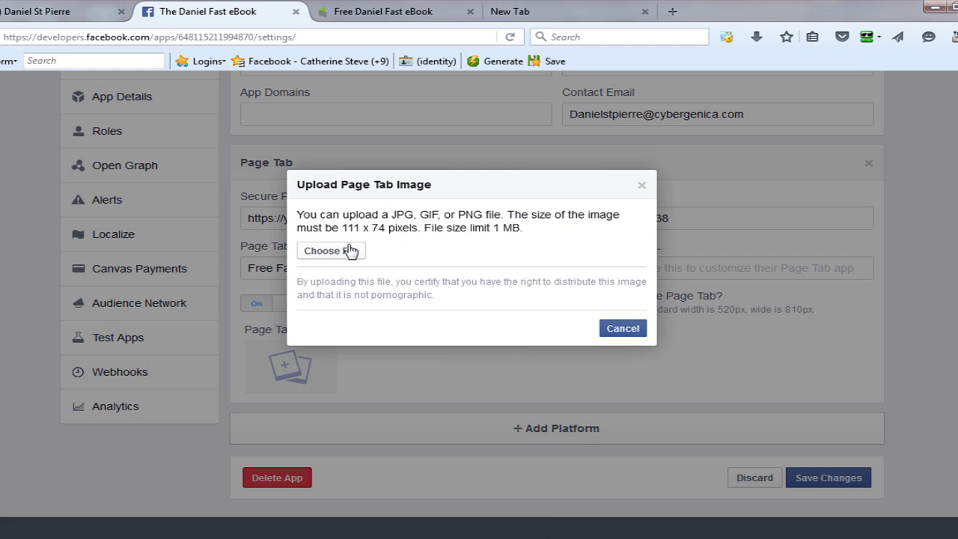
Upload facebook-app-graphic.jpg from Production Files as the Page Tab image and save the settings.
left_click(350, 251)
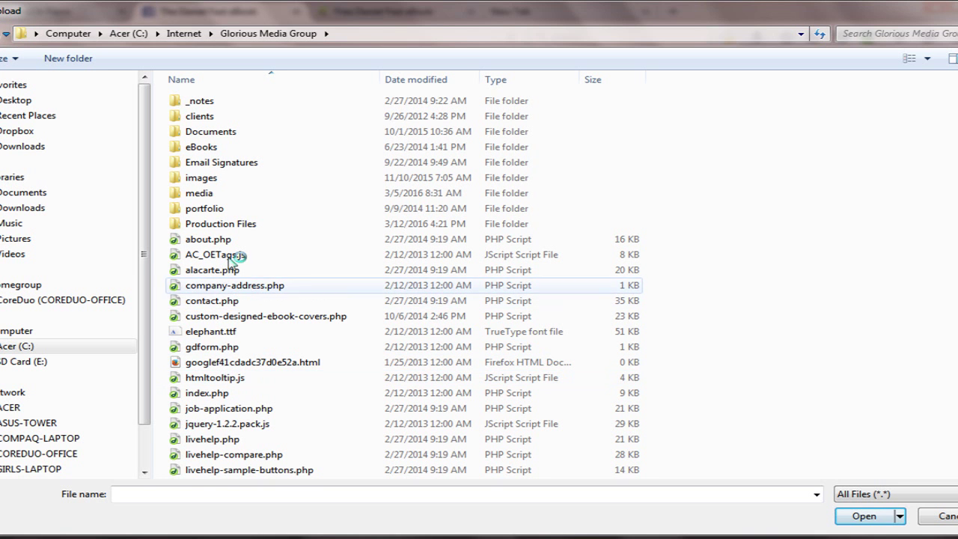
left_click(220, 224)
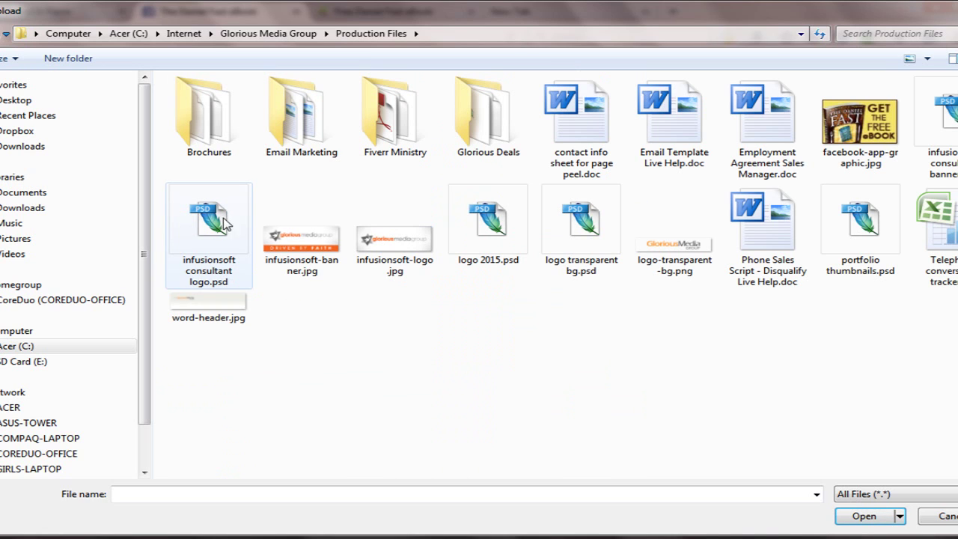
left_click(879, 168)
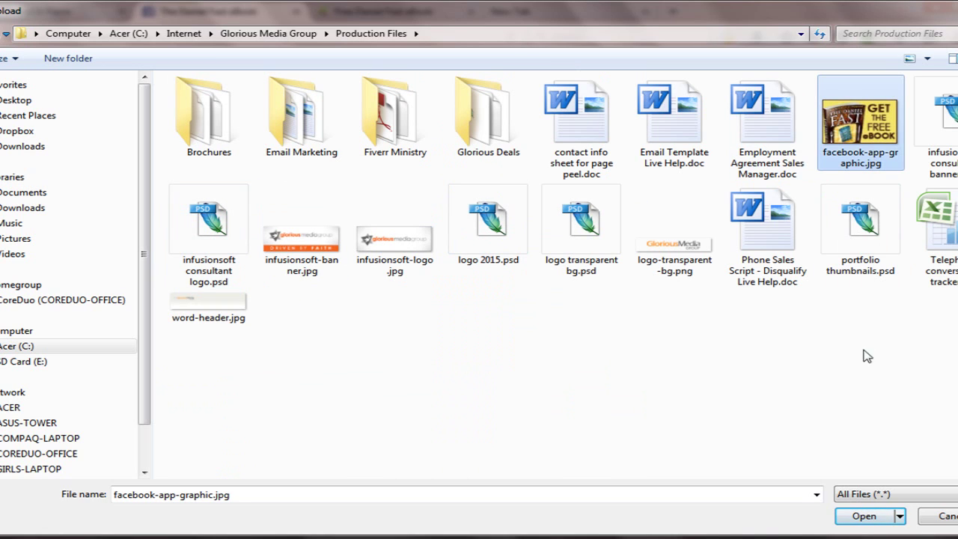
left_click(865, 516)
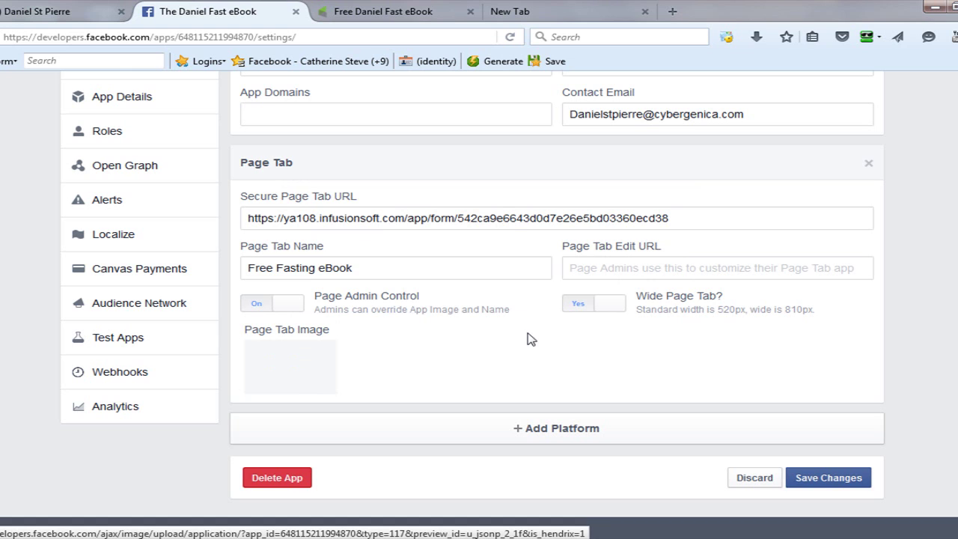
left_click(835, 479)
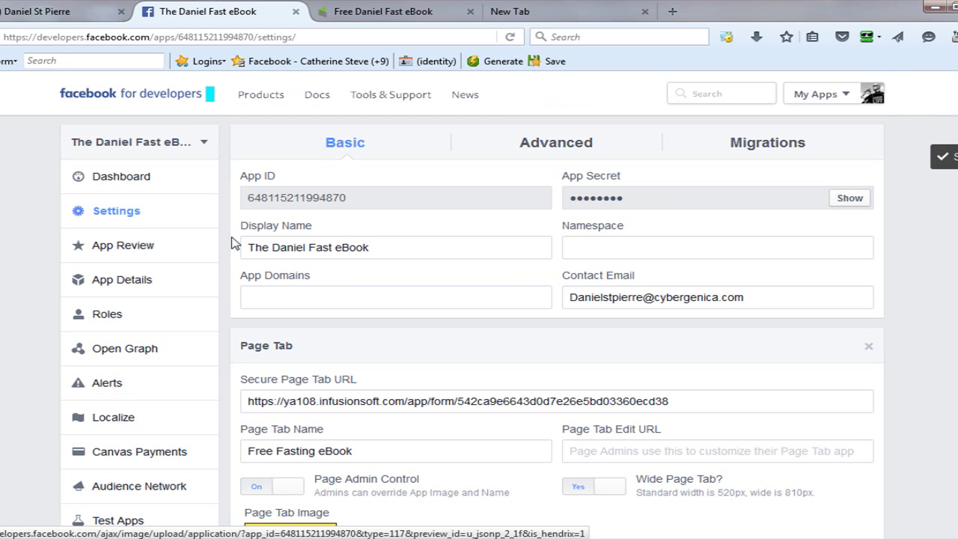
left_click(130, 253)
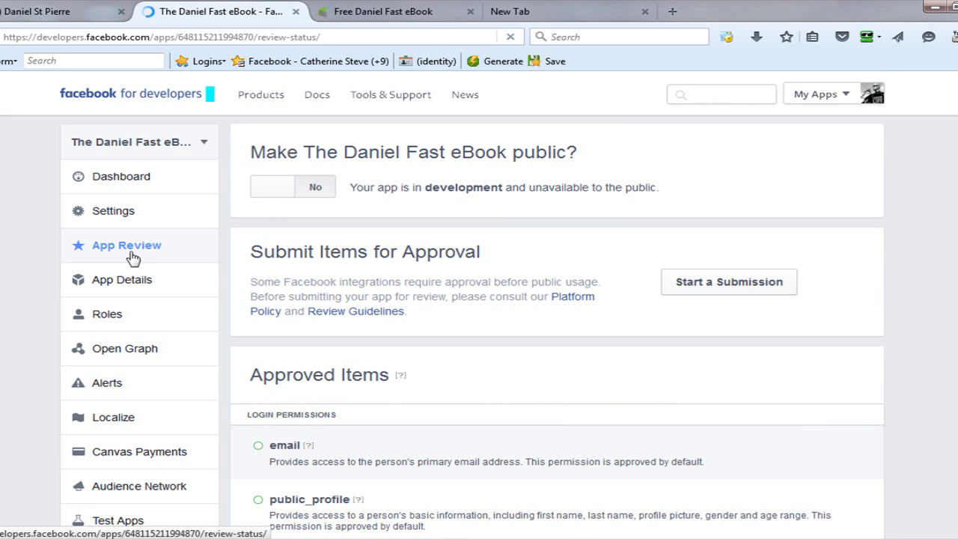
Set 'Make The Daniel Fast eBook public?' to Yes and confirm.
left_click(280, 192)
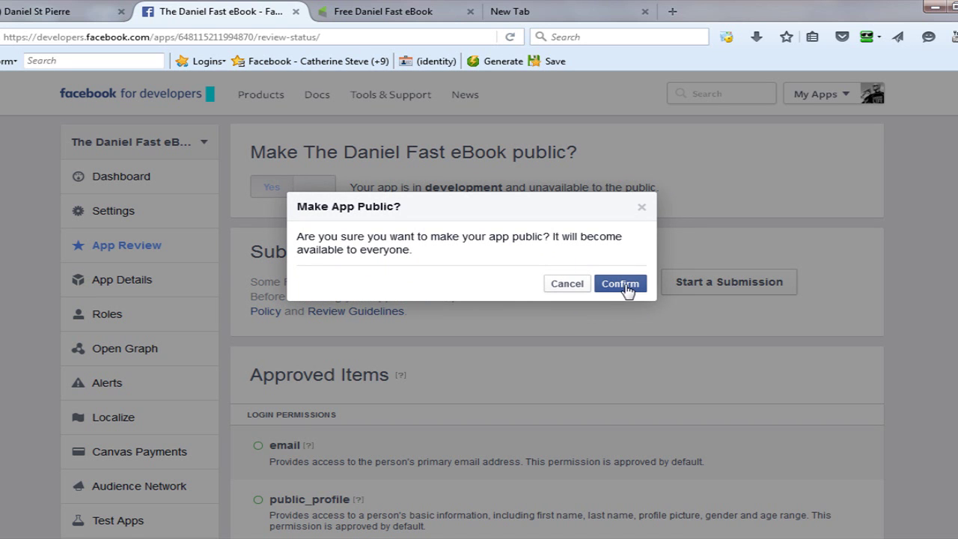
left_click(620, 284)
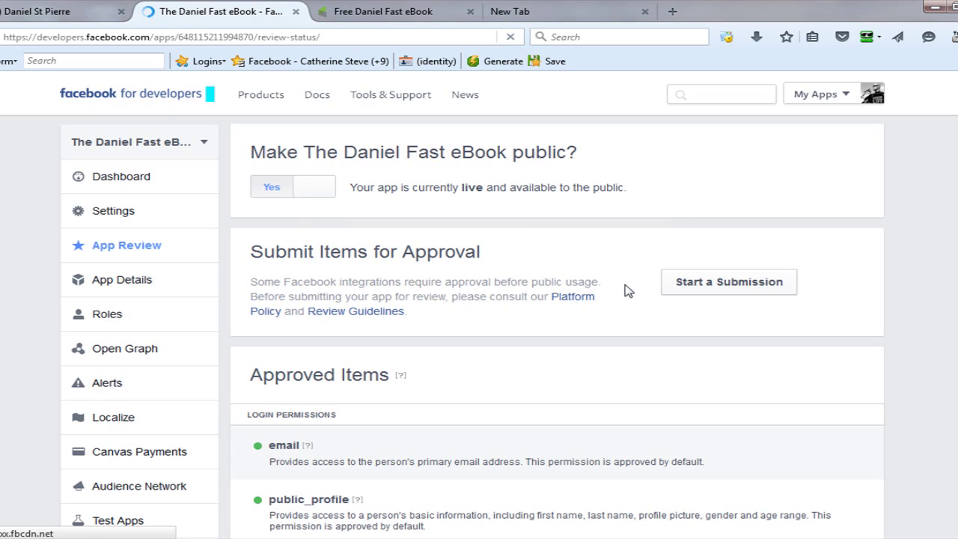
Copy the app's ID into the pagetab link in place of YOUR-APP-ID.
left_click(129, 215)
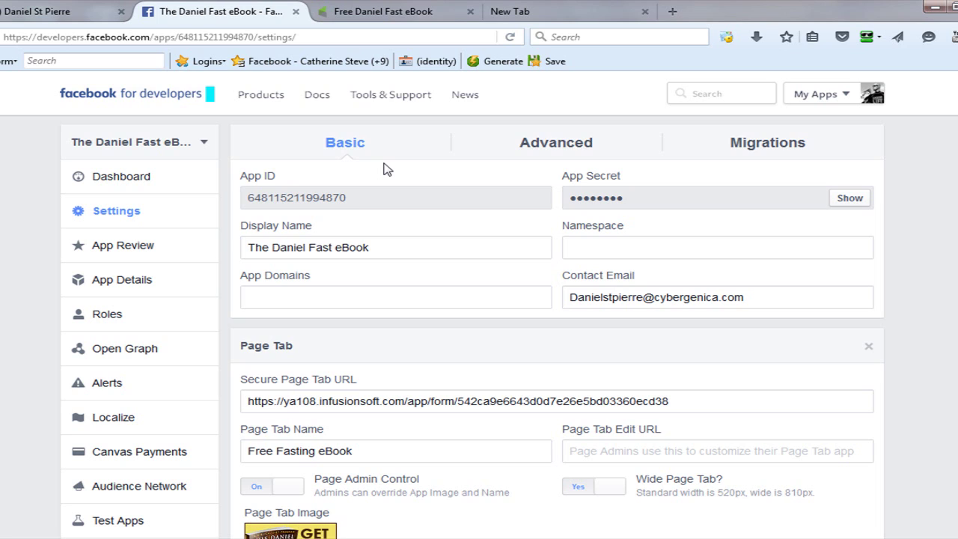
left_click(531, 11)
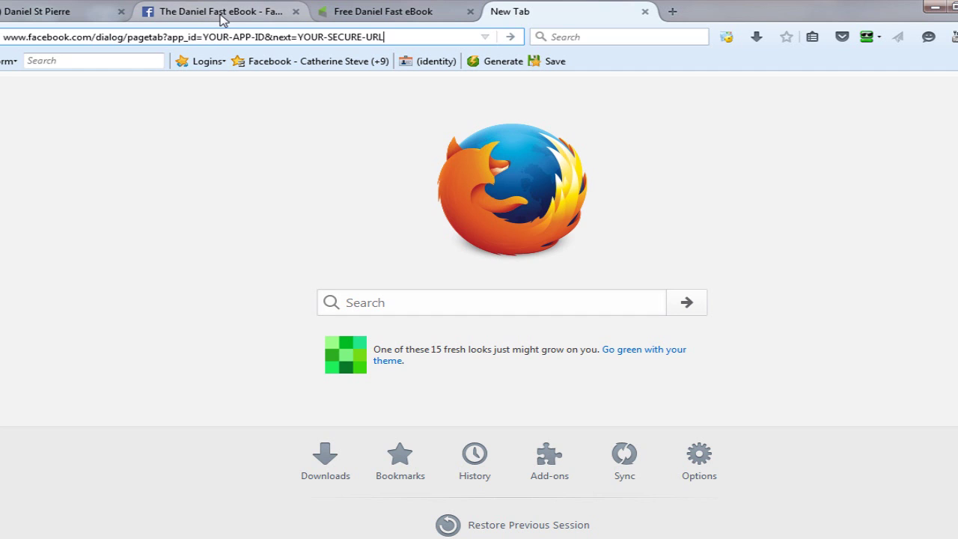
left_click(221, 17)
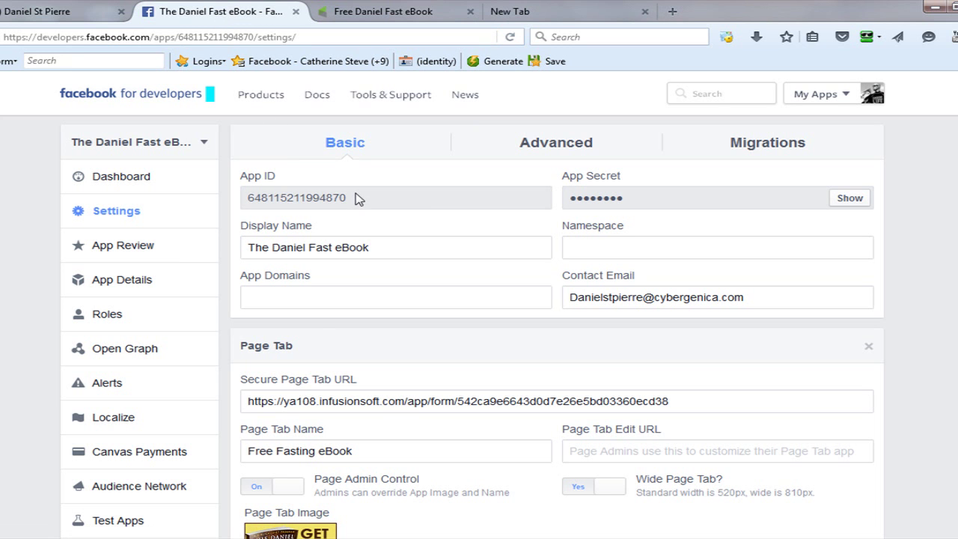
left_click_drag(357, 198, 242, 202)
key("ctrl+c")
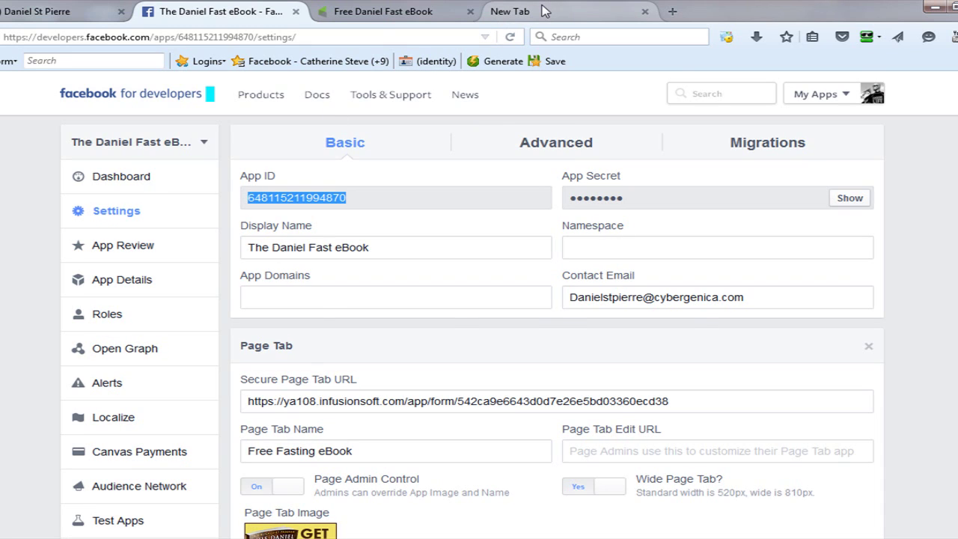
left_click(517, 13)
left_click(267, 36)
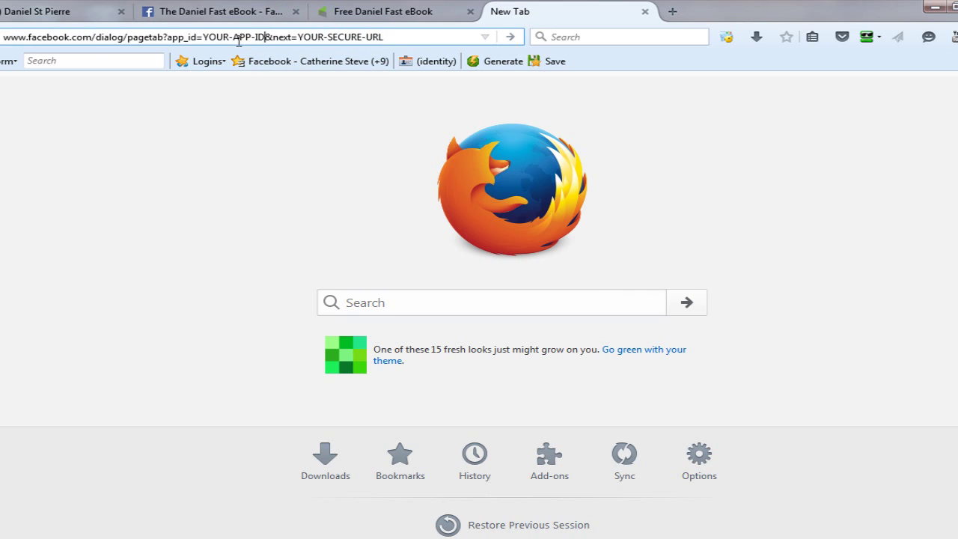
left_click_drag(205, 39, 265, 37)
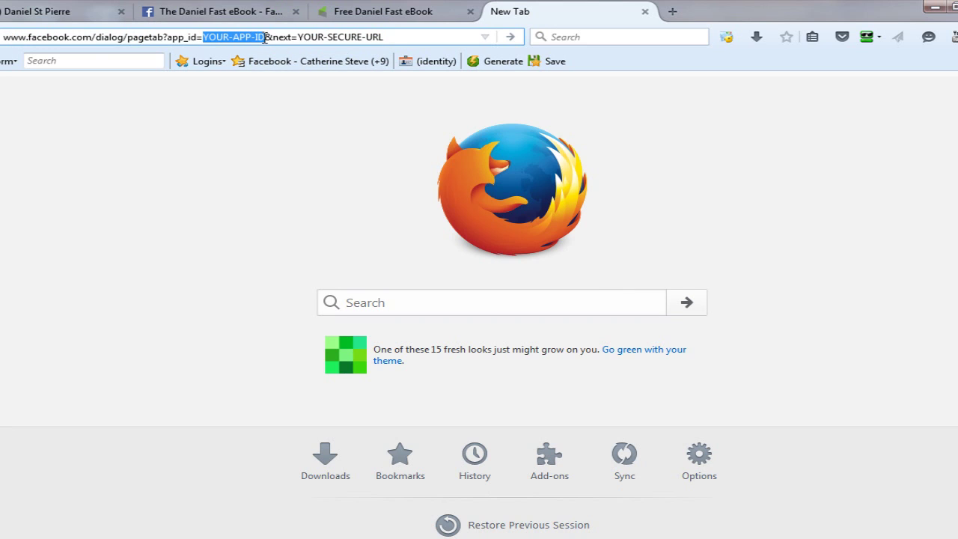
key("ctrl+v")
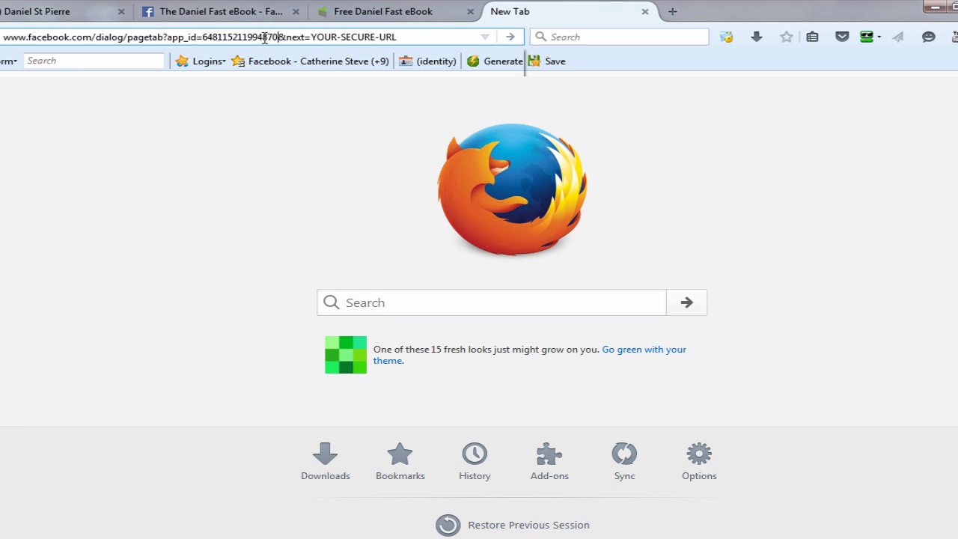
Replace YOUR-SECURE-URL in the link with the Secure Page Tab URL and load it.
left_click(259, 9)
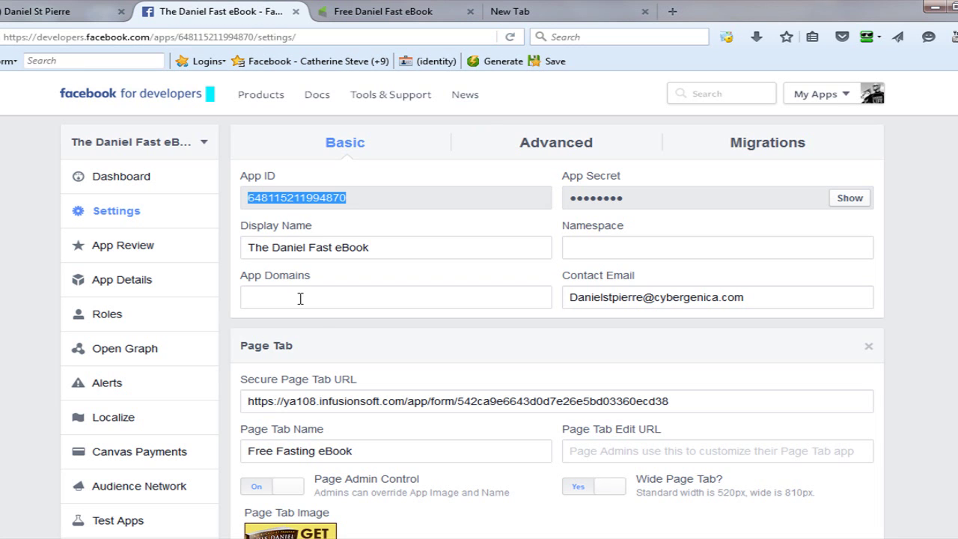
left_click(682, 402)
left_click_drag(554, 406, 232, 419)
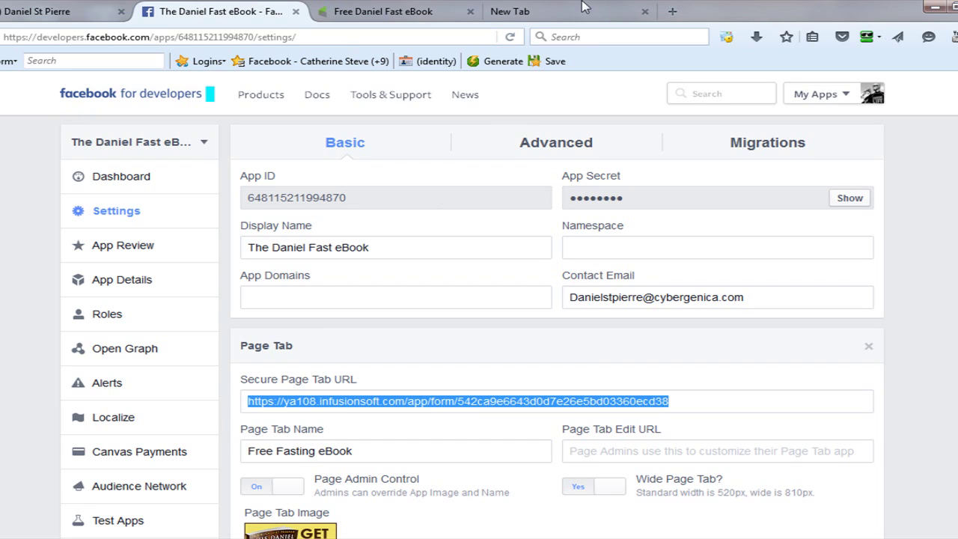
left_click(530, 16)
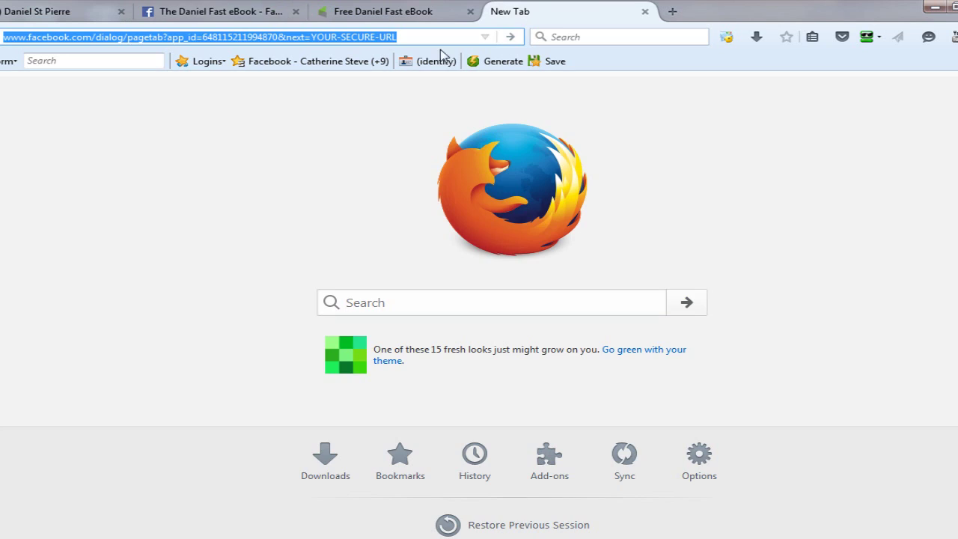
left_click(400, 37)
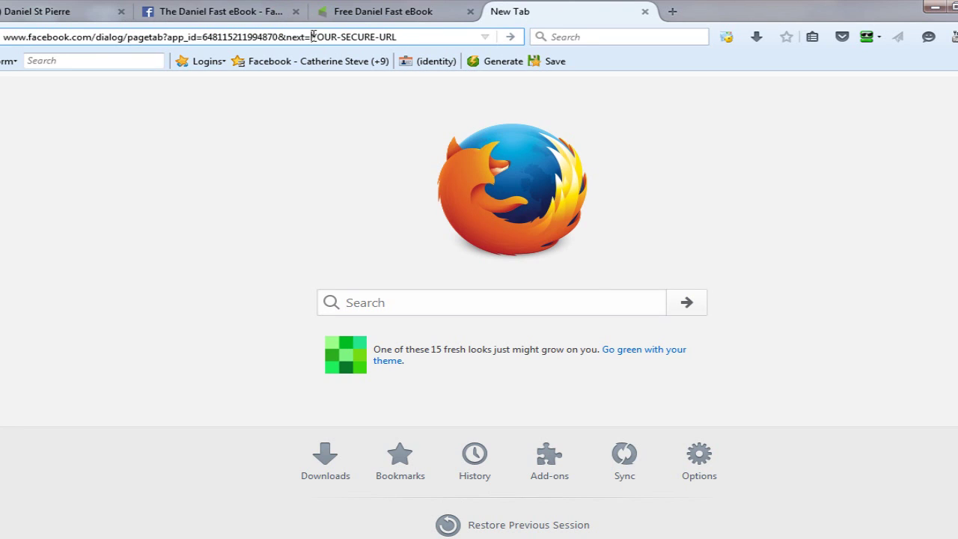
left_click_drag(313, 37, 433, 28)
key("ctrl+v")
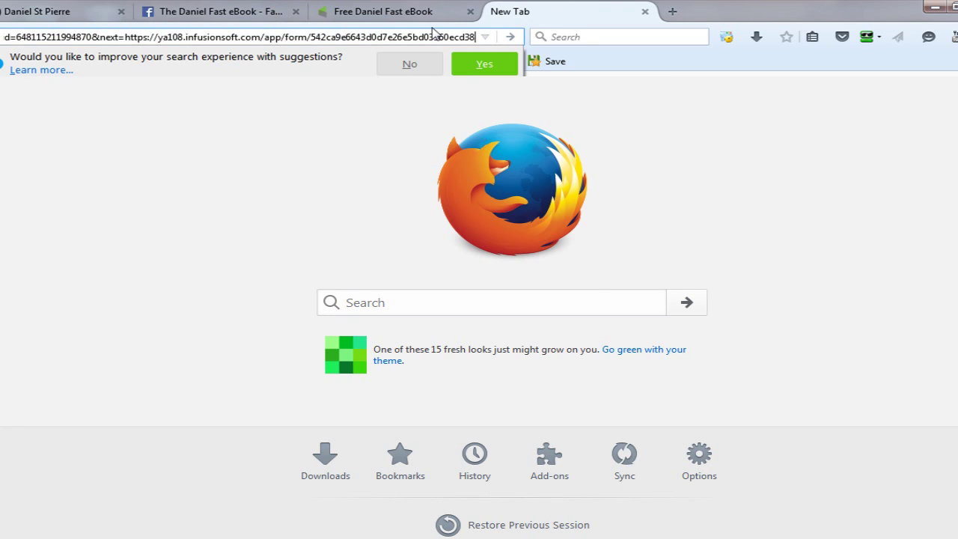
key("Return")
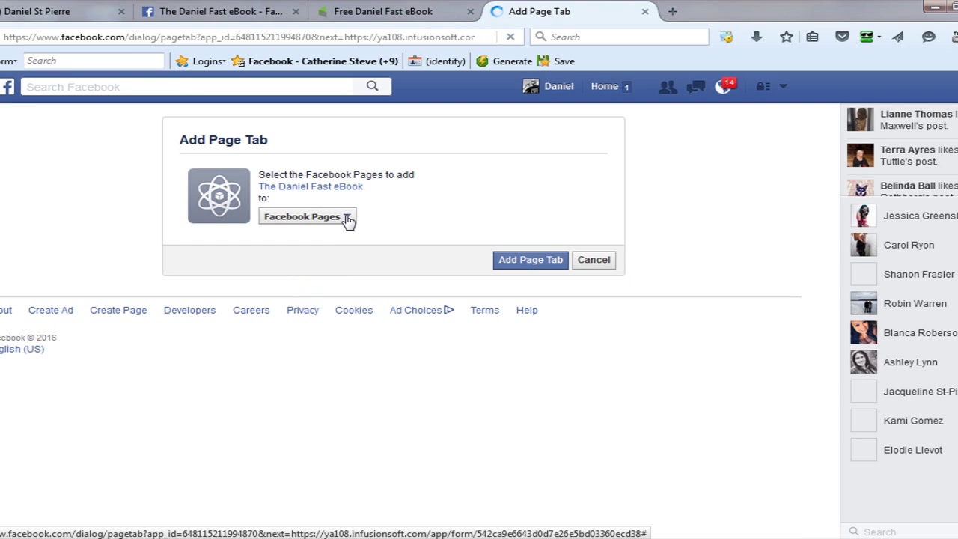
Choose the Hellofriend page in the dropdown and add the app tab to it.
left_click(348, 219)
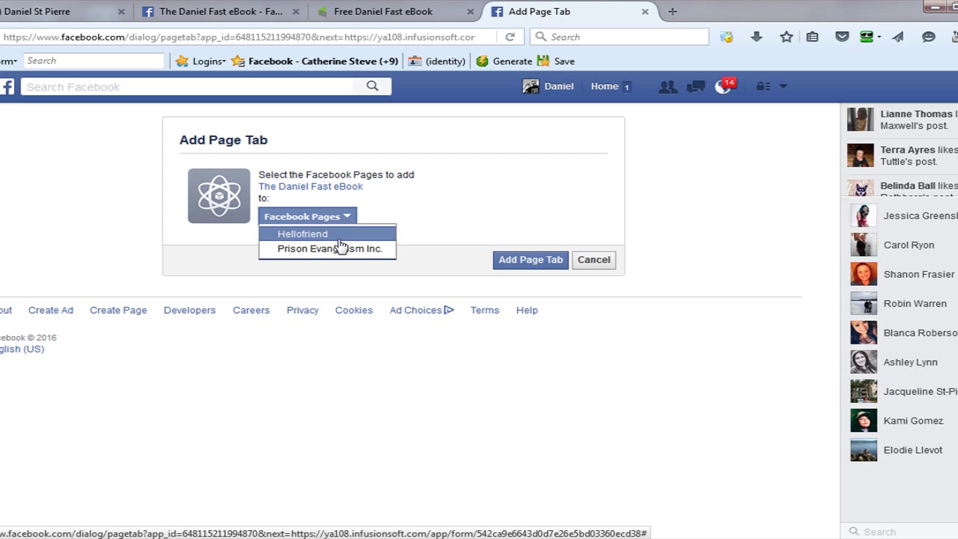
left_click(341, 240)
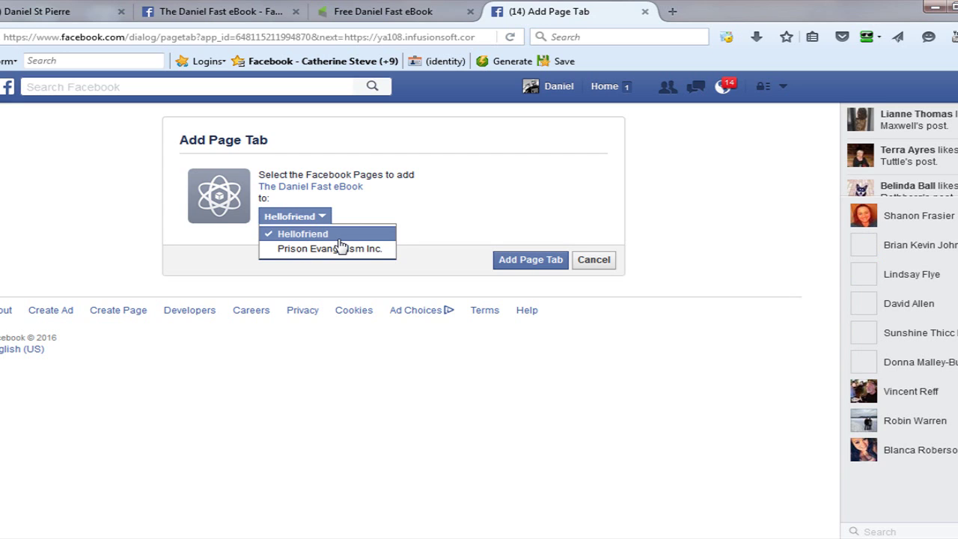
left_click(525, 263)
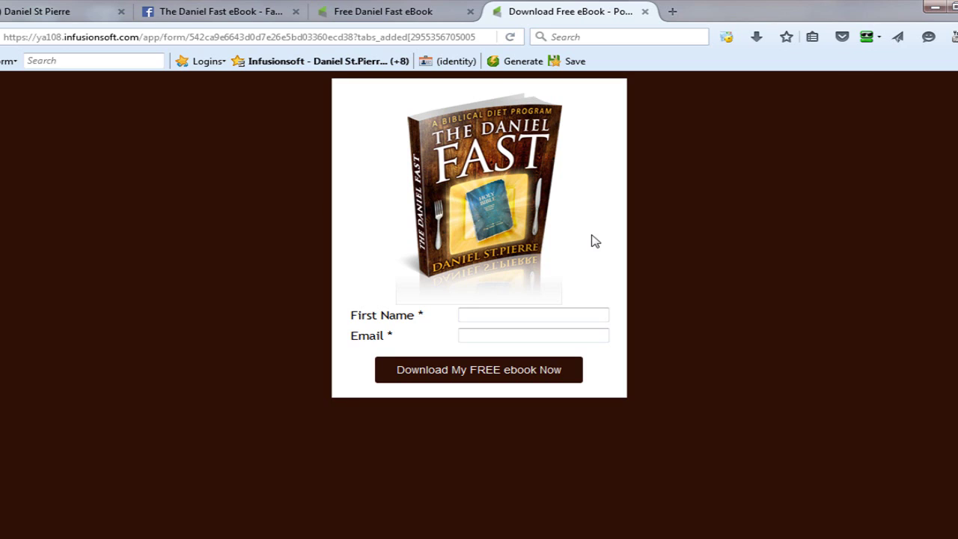
Check the Daniel Fast ebook form's Email field in Infusionsoft, then go back to Facebook.
left_click(476, 331)
left_click(85, 16)
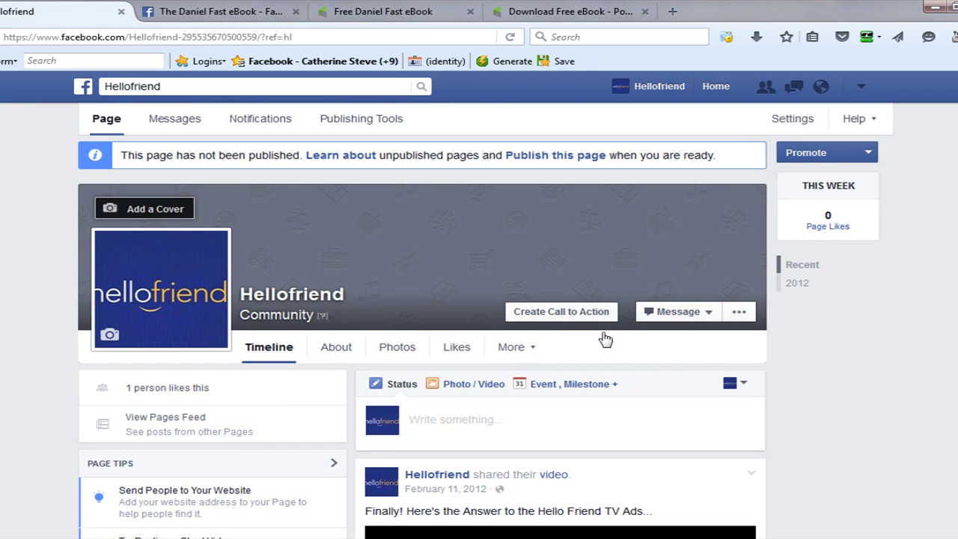
Move Free Fasting eBook to sit right below About in Manage Tabs and save.
left_click(532, 349)
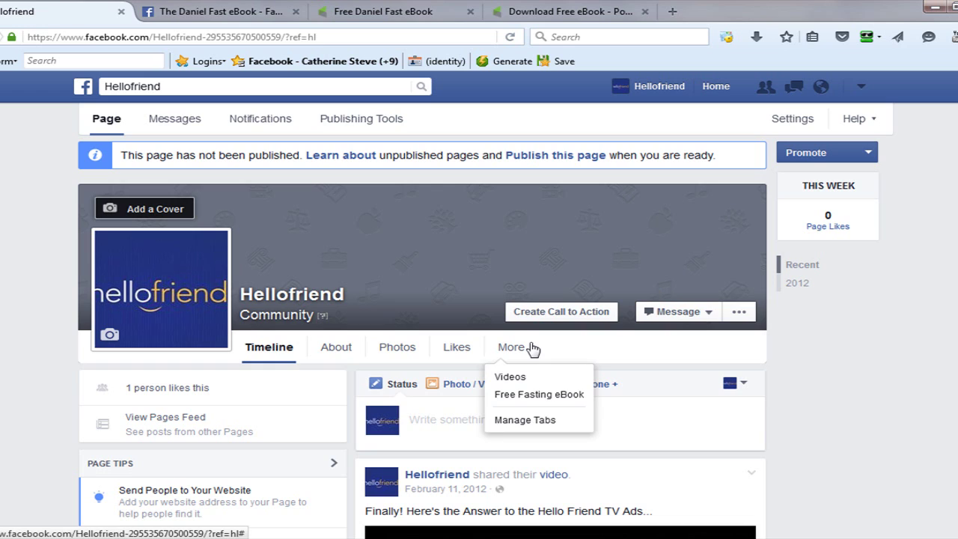
left_click(527, 420)
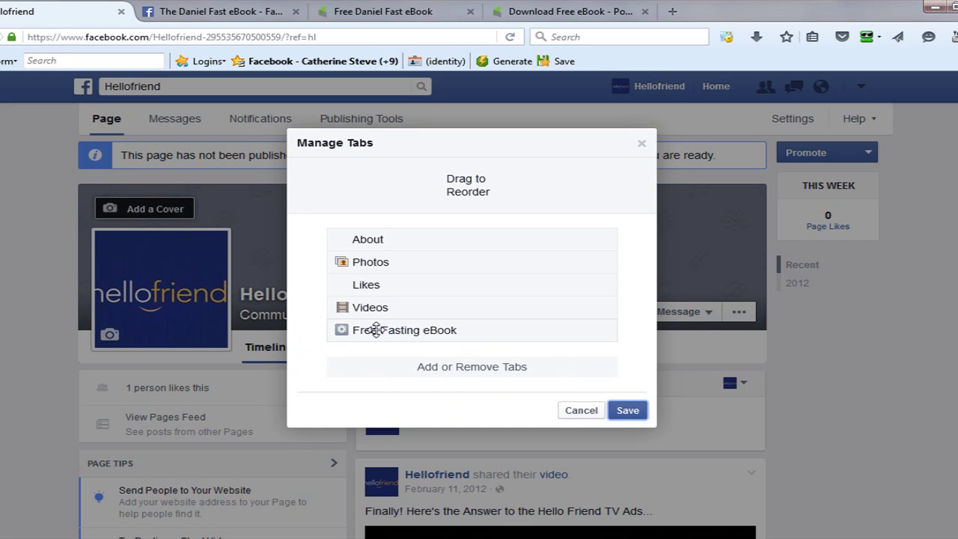
left_click_drag(376, 330, 386, 255)
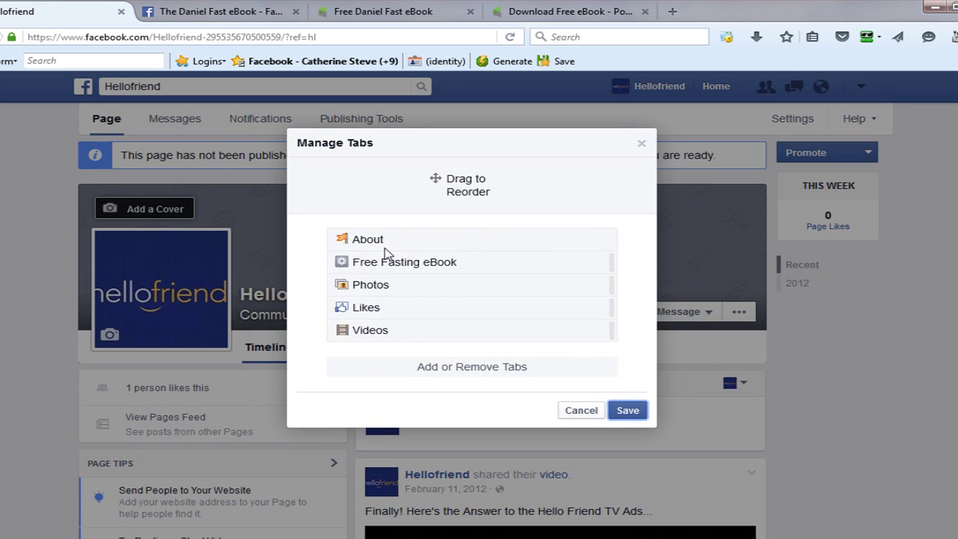
left_click(631, 416)
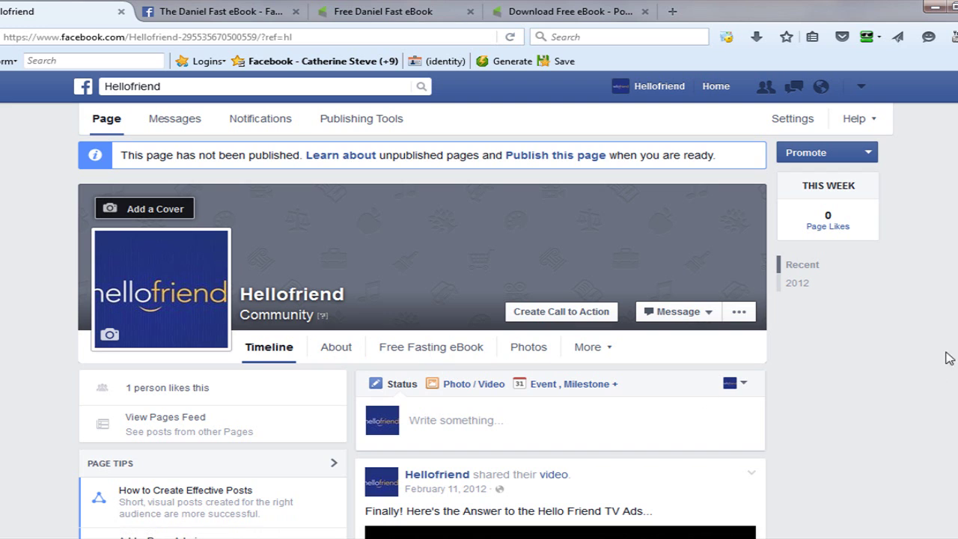
Check the Hellofriend page's Apps panel, then open the Free Fasting eBook tab.
scroll(422, 336, "down", 10)
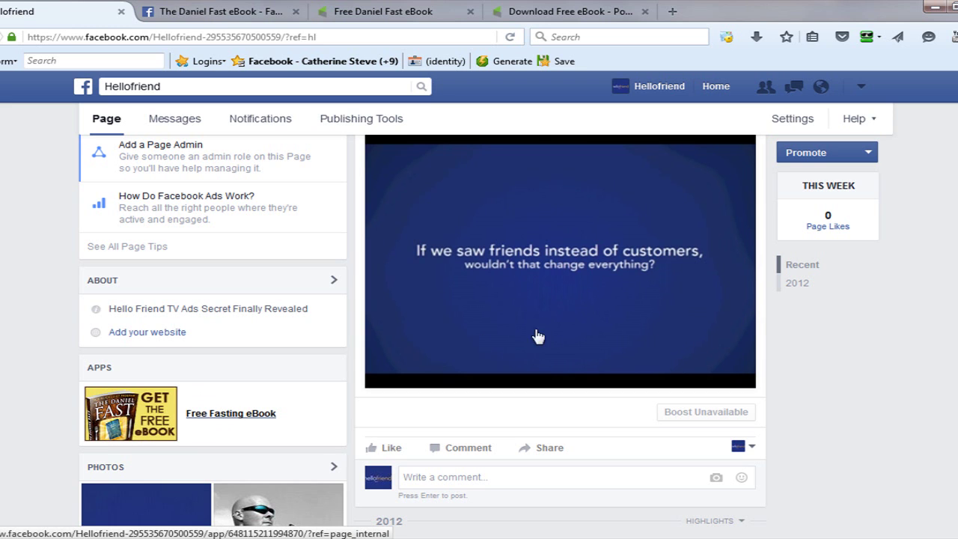
scroll(888, 331, "up", 1)
scroll(656, 271, "up", 4)
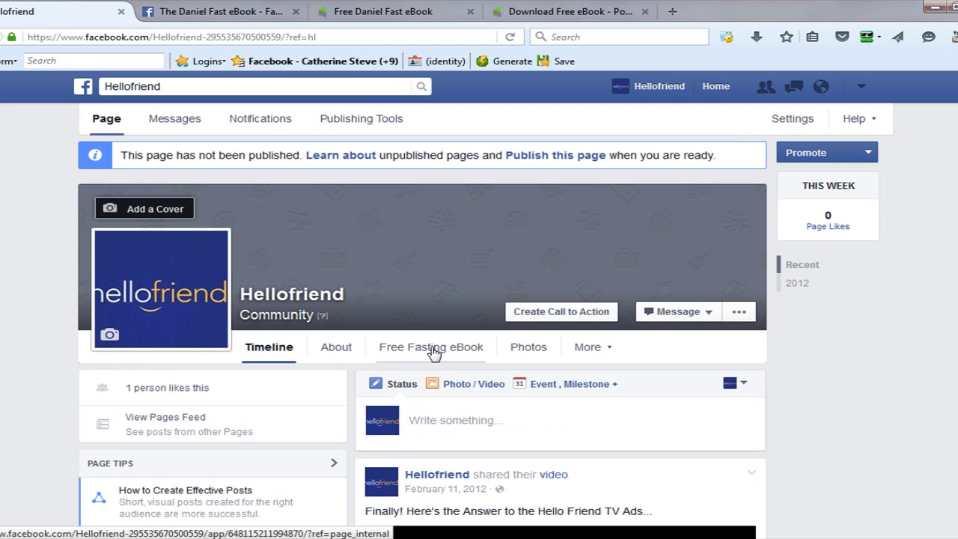
left_click(434, 353)
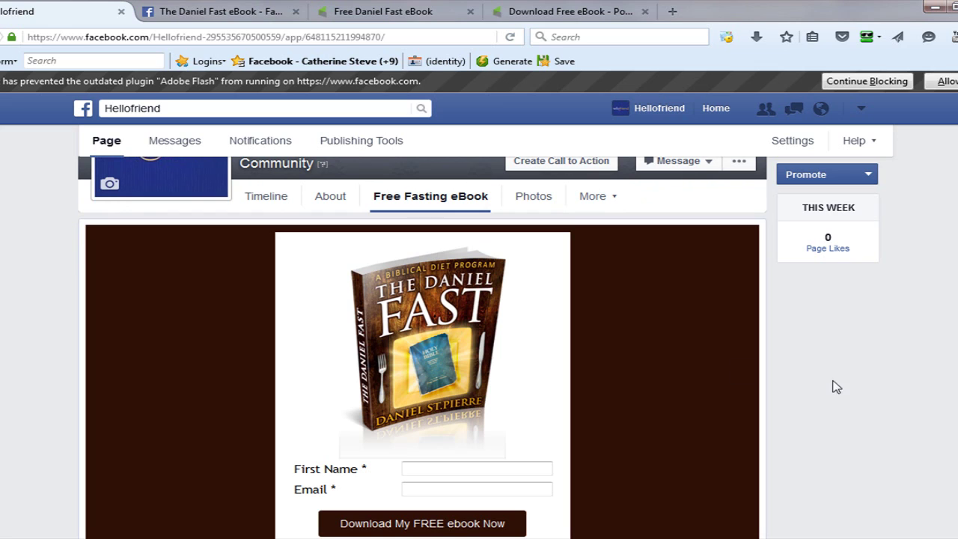
Enter a first name and the suggested e-mail address, then submit with Download My FREE ebook Now.
scroll(422, 322, "down", 2)
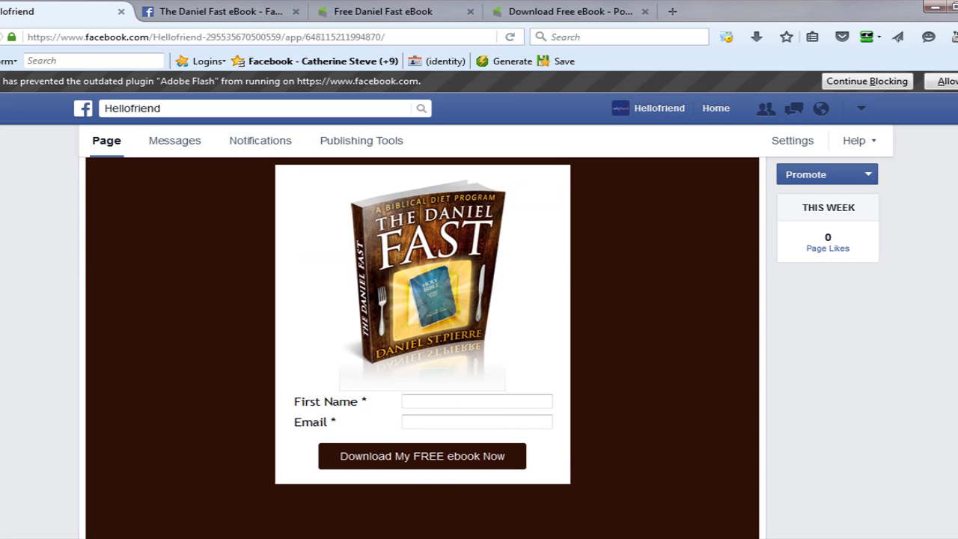
scroll(894, 363, "up", 1)
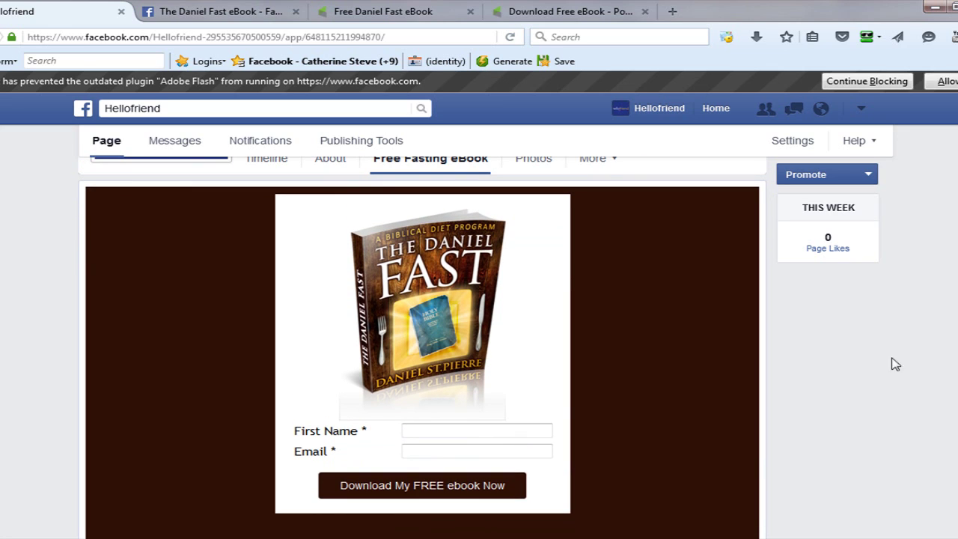
left_click(436, 430)
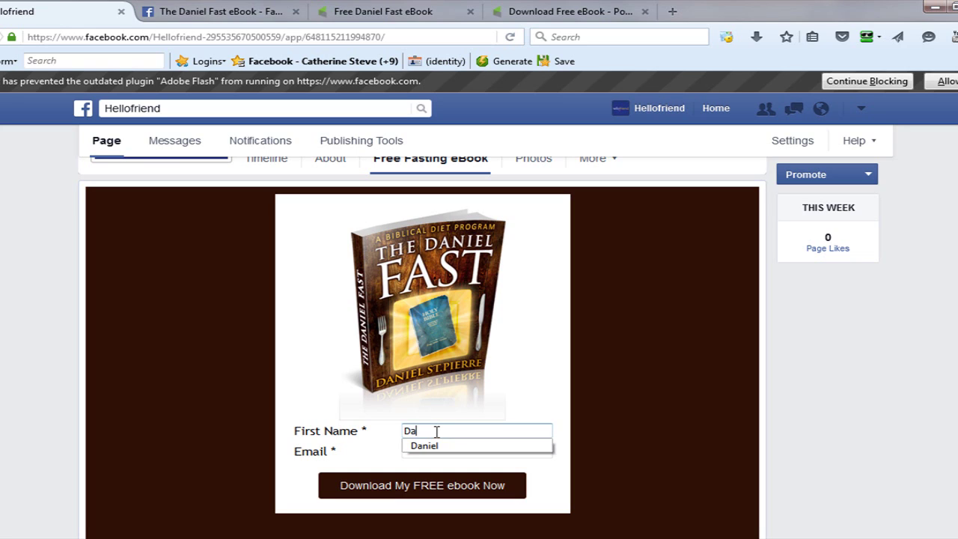
key("Tab")
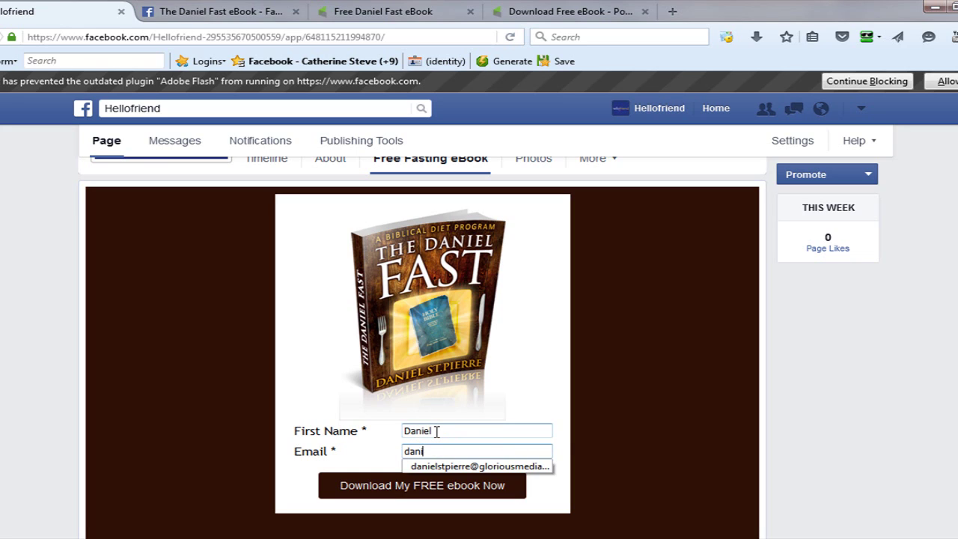
left_click(447, 466)
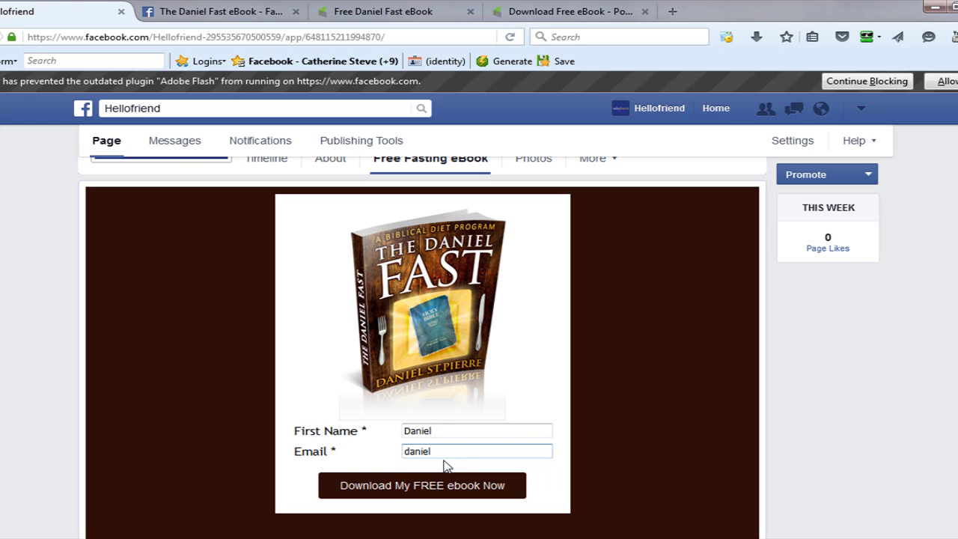
left_click(430, 486)
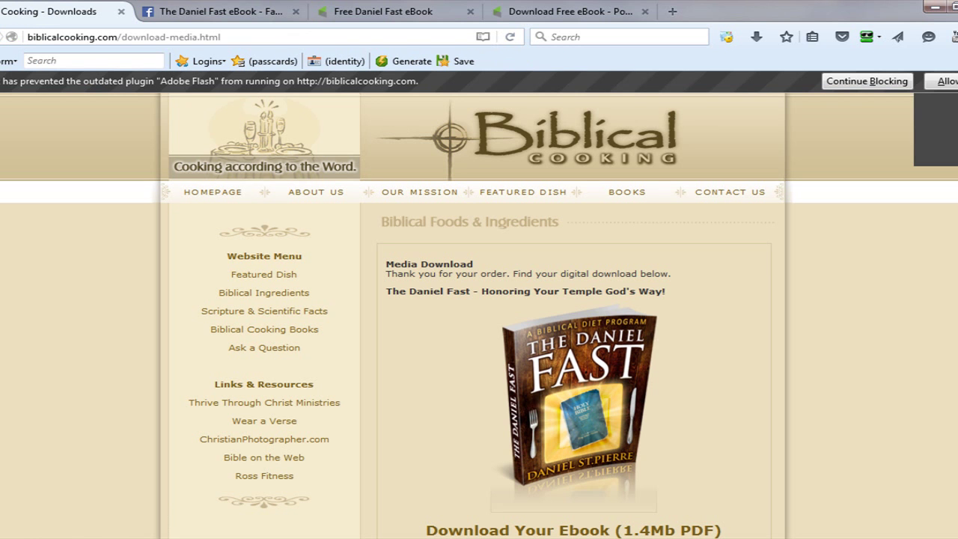
Scroll through biblicalcooking.com's download page offering The Daniel Fast 1.4Mb PDF ebook.
scroll(479, 316, "down", 3)
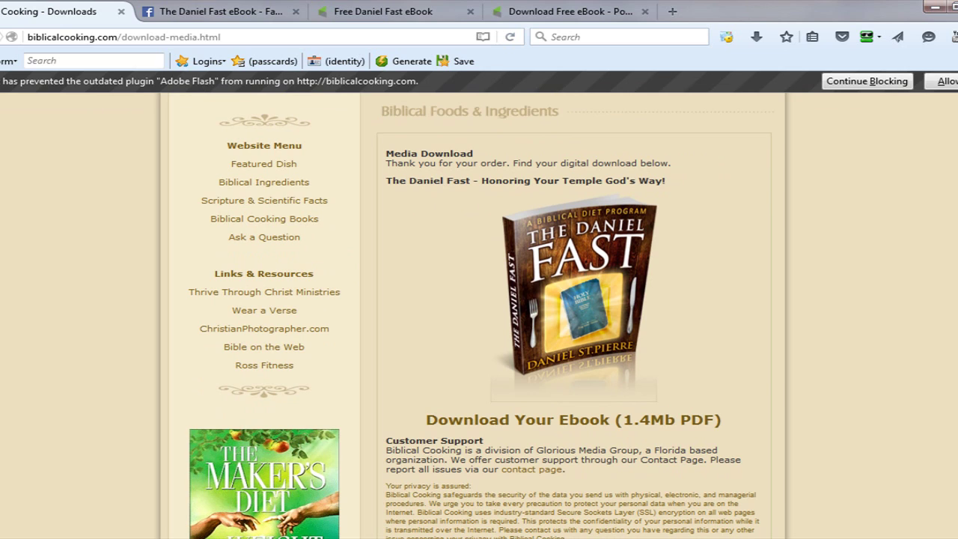
scroll(479, 316, "up", 3)
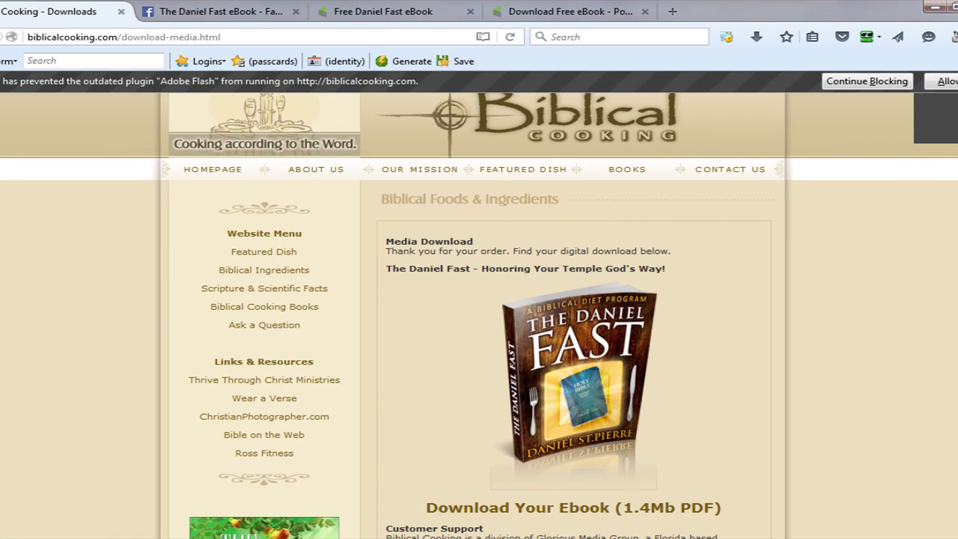
scroll(660, 215, "up", 1)
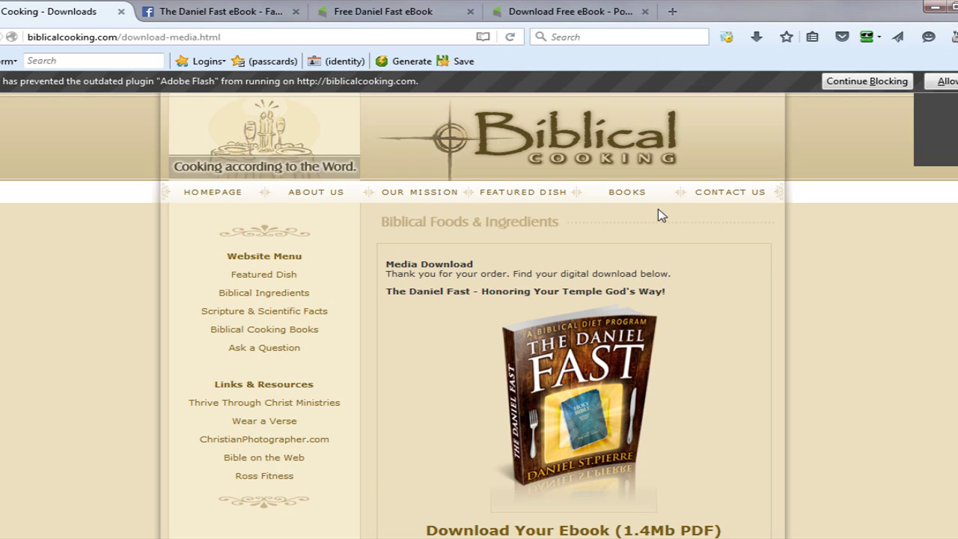
scroll(661, 216, "down", 3)
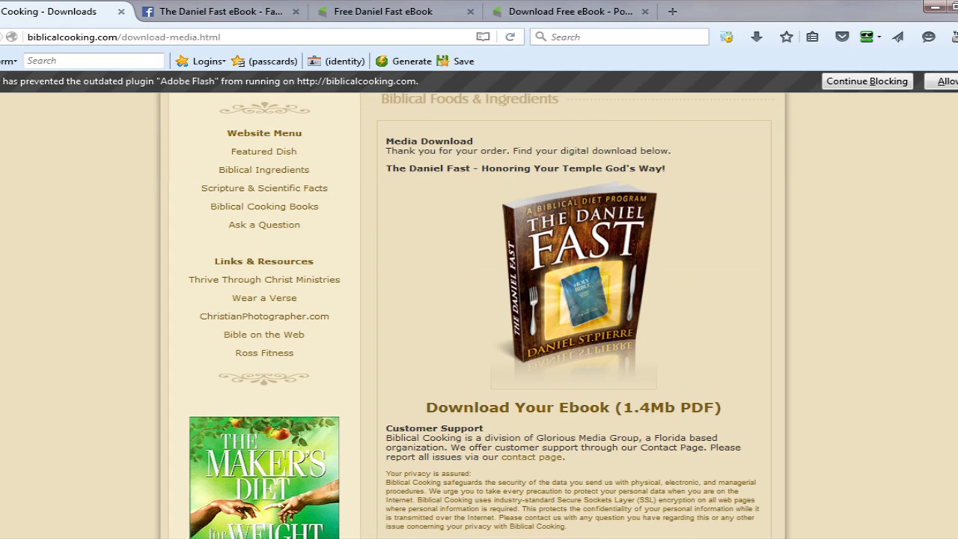